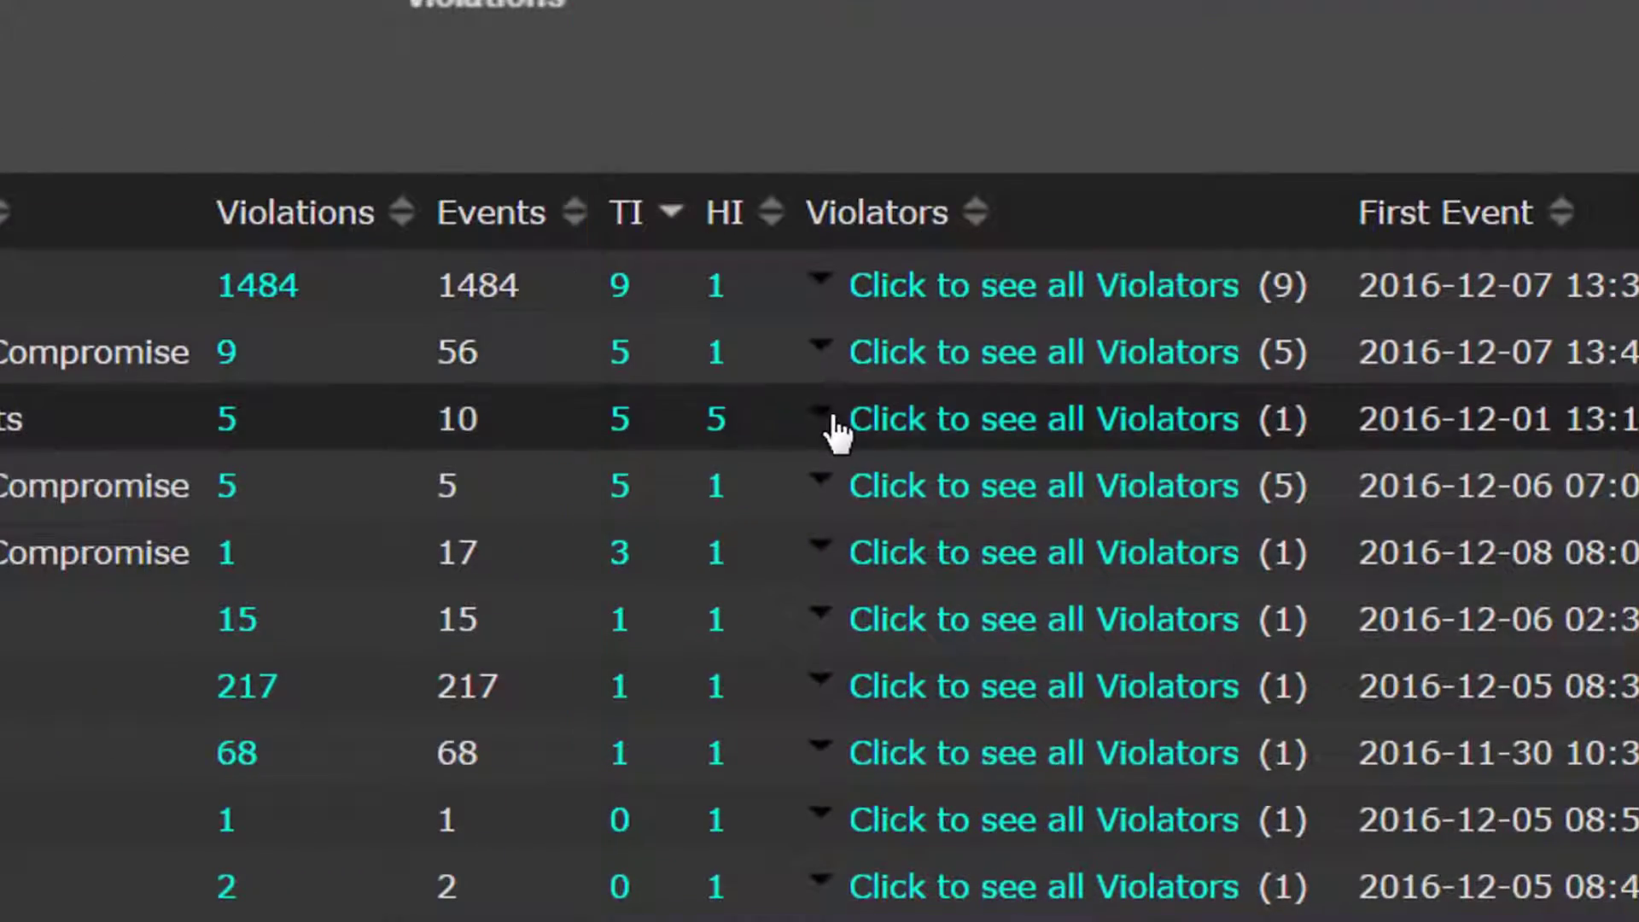
From the third policy's violator list, open the Tor Connection events for sacfkqq32jimd.plxr.local.
left_click(834, 417)
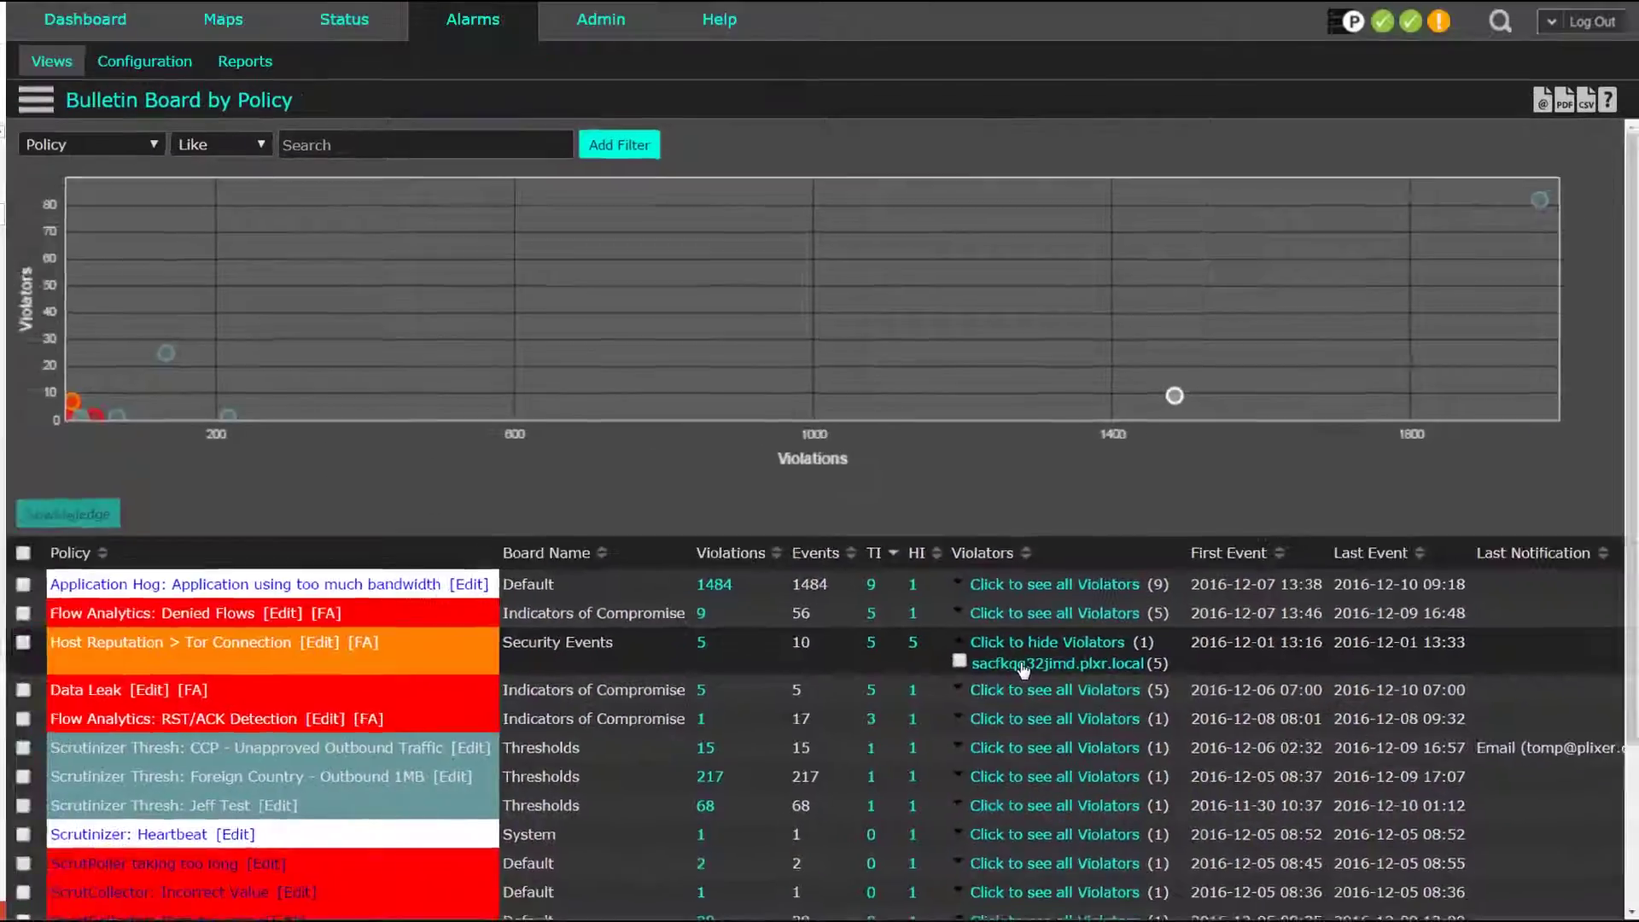
left_click(946, 471)
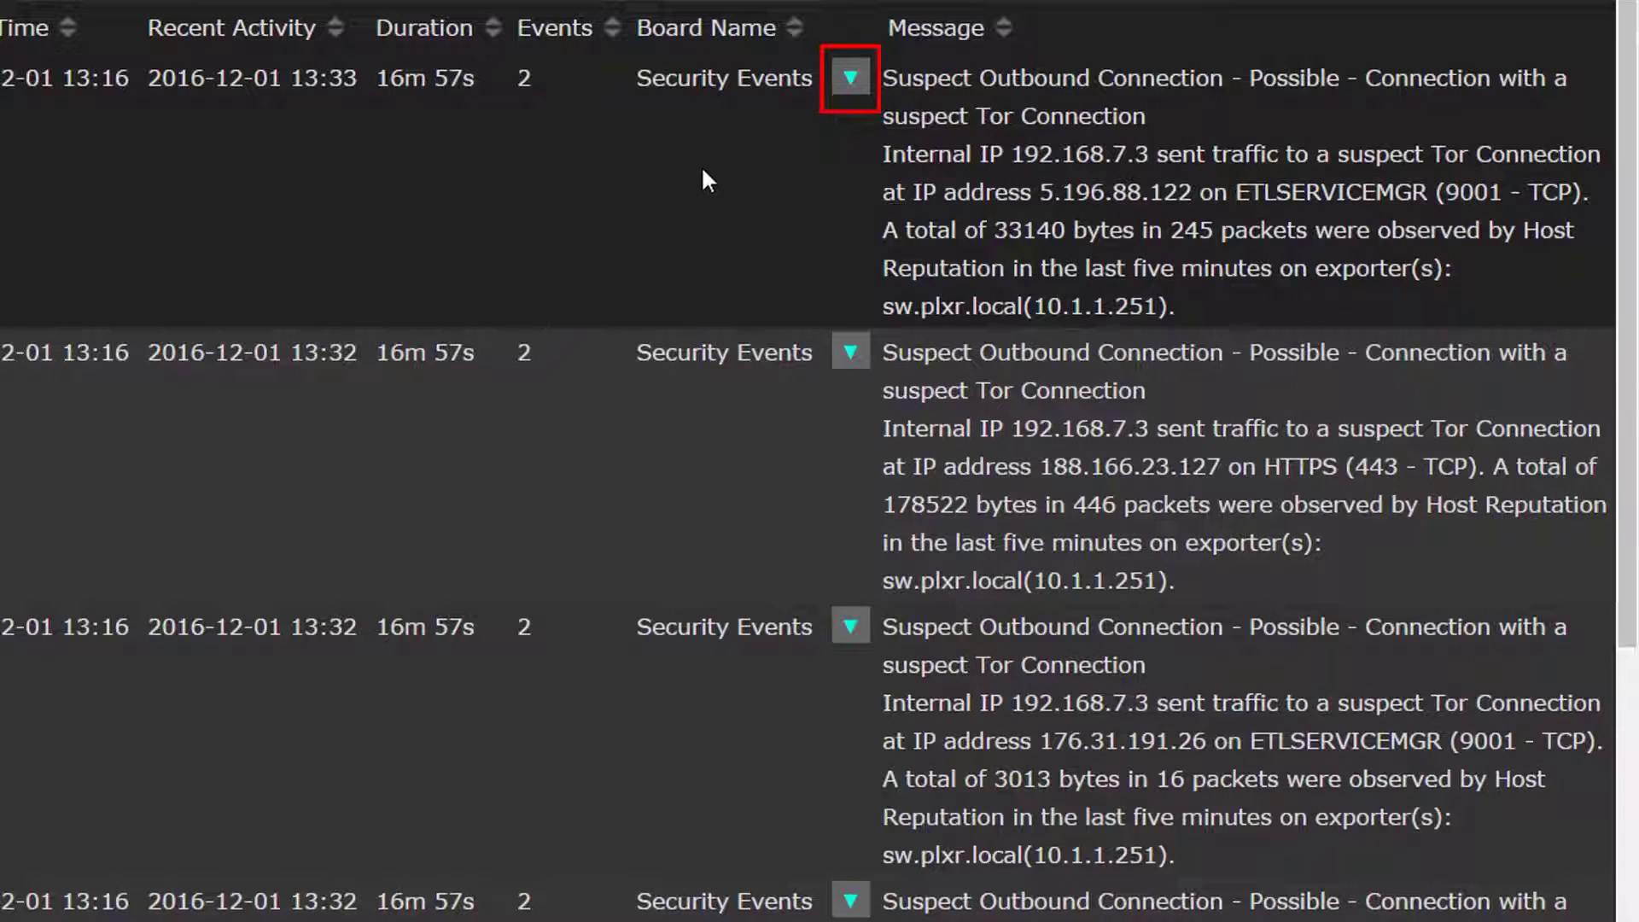
Run the Default Flow Report for the first alarm, showing traffic with ns375232.ip-5-196-88.eu.
left_click(850, 81)
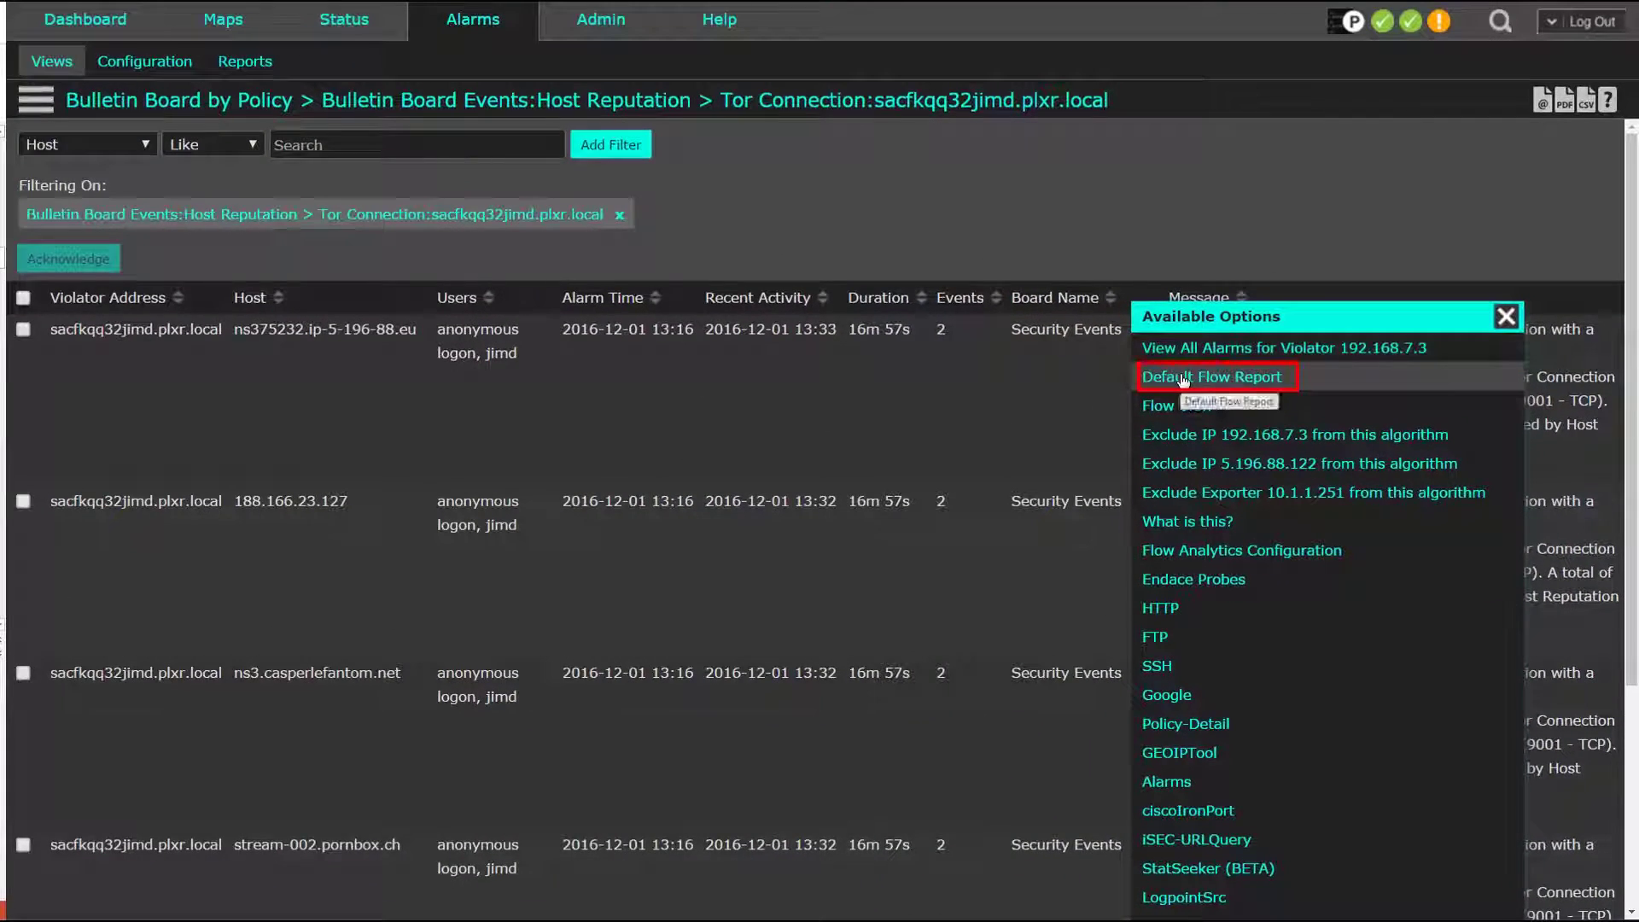
left_click(1183, 376)
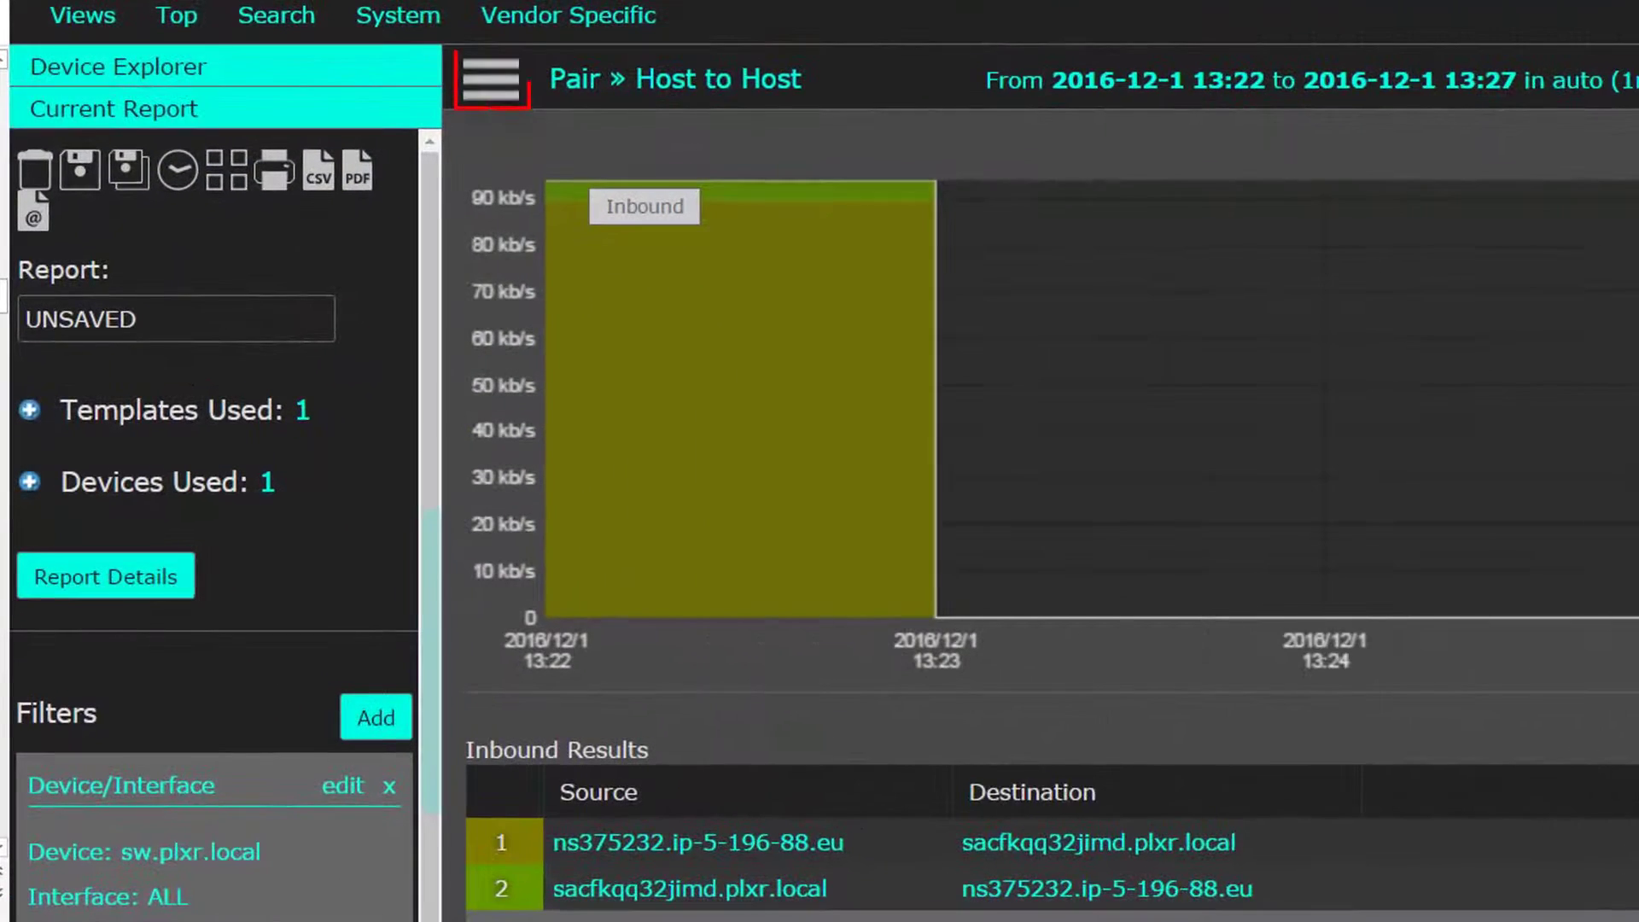
Apply a 13:00–13:59 custom date range, then zoom into the 13:21–13:25 traffic spike.
left_click(495, 91)
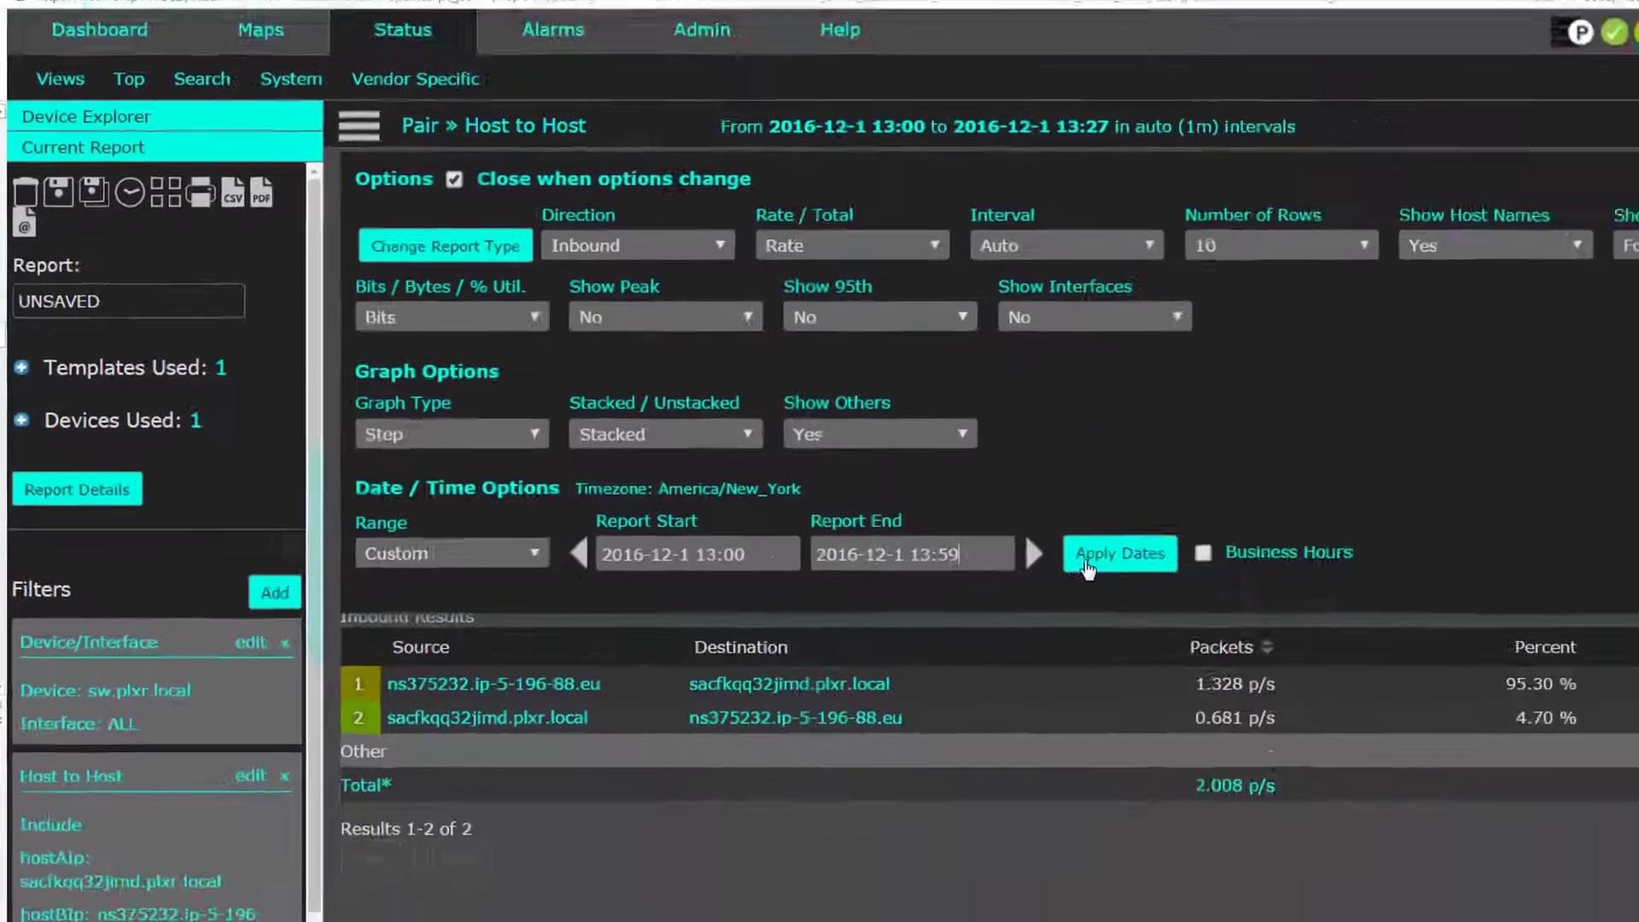
left_click(1532, 664)
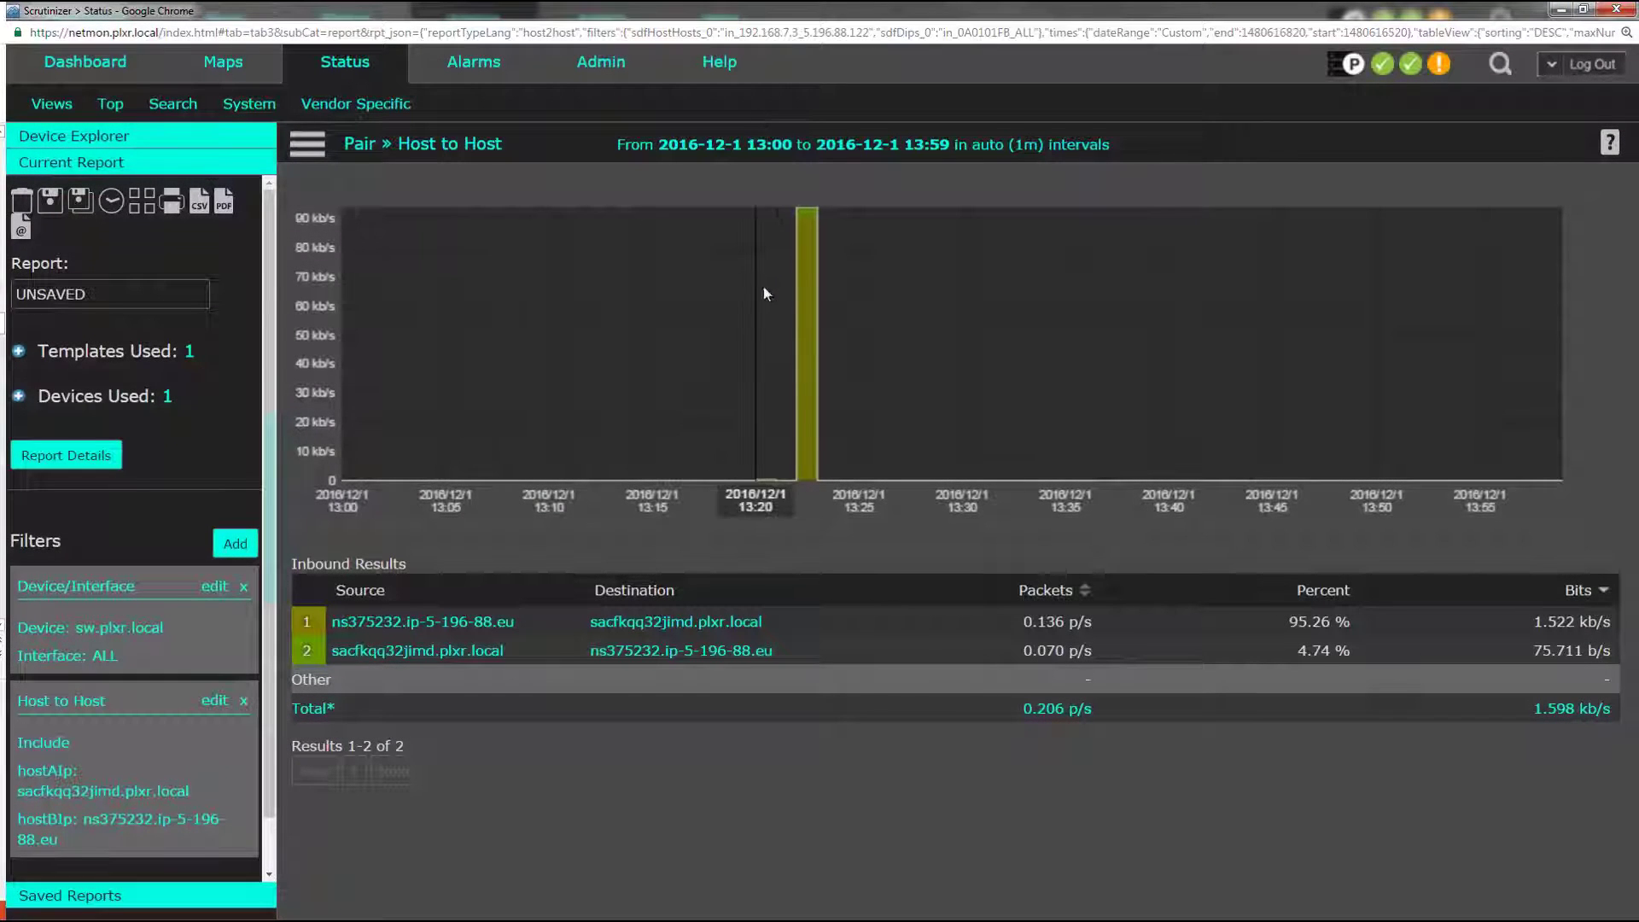
left_click(817, 318)
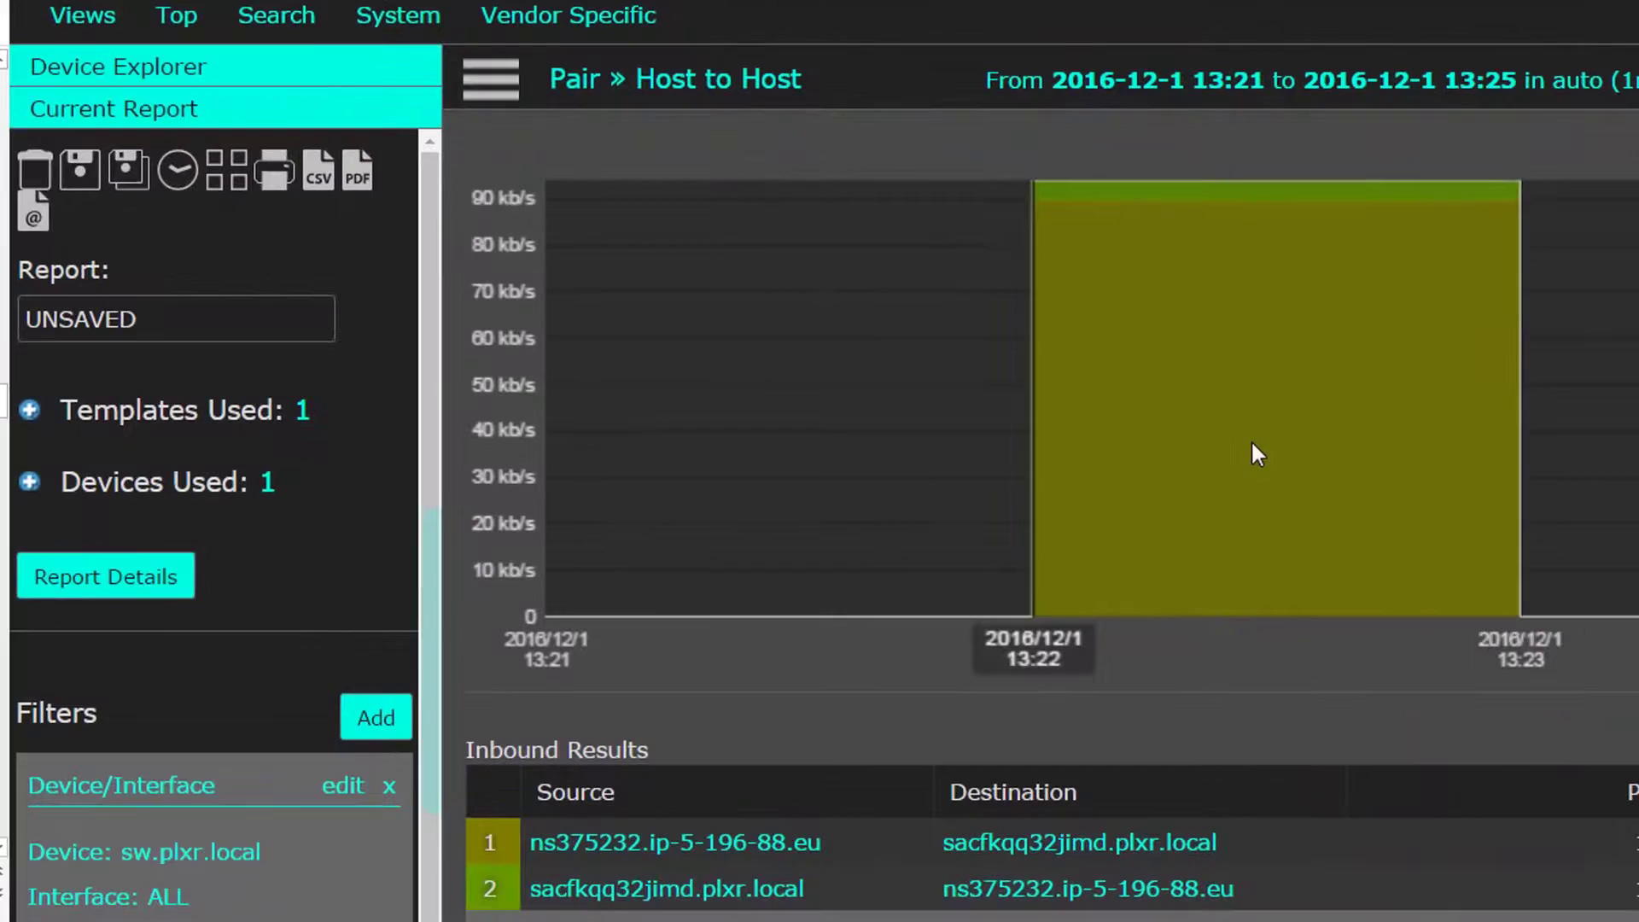
Switch to the Source Reports > IP Groups report and make the browser full screen.
left_click(791, 92)
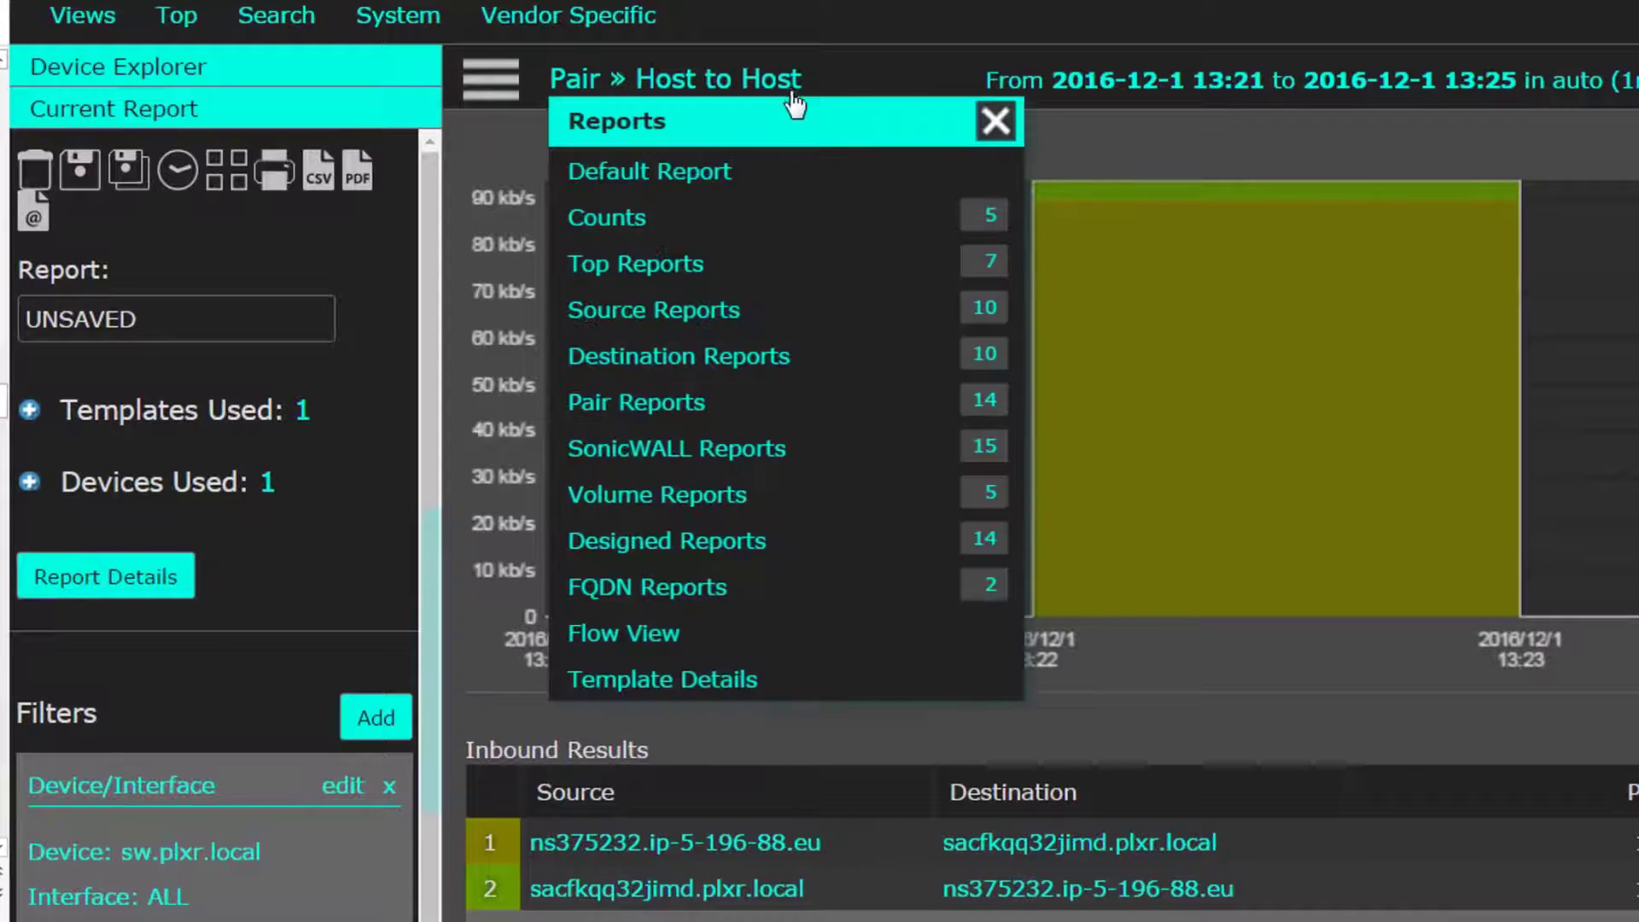
mouse_move(896, 319)
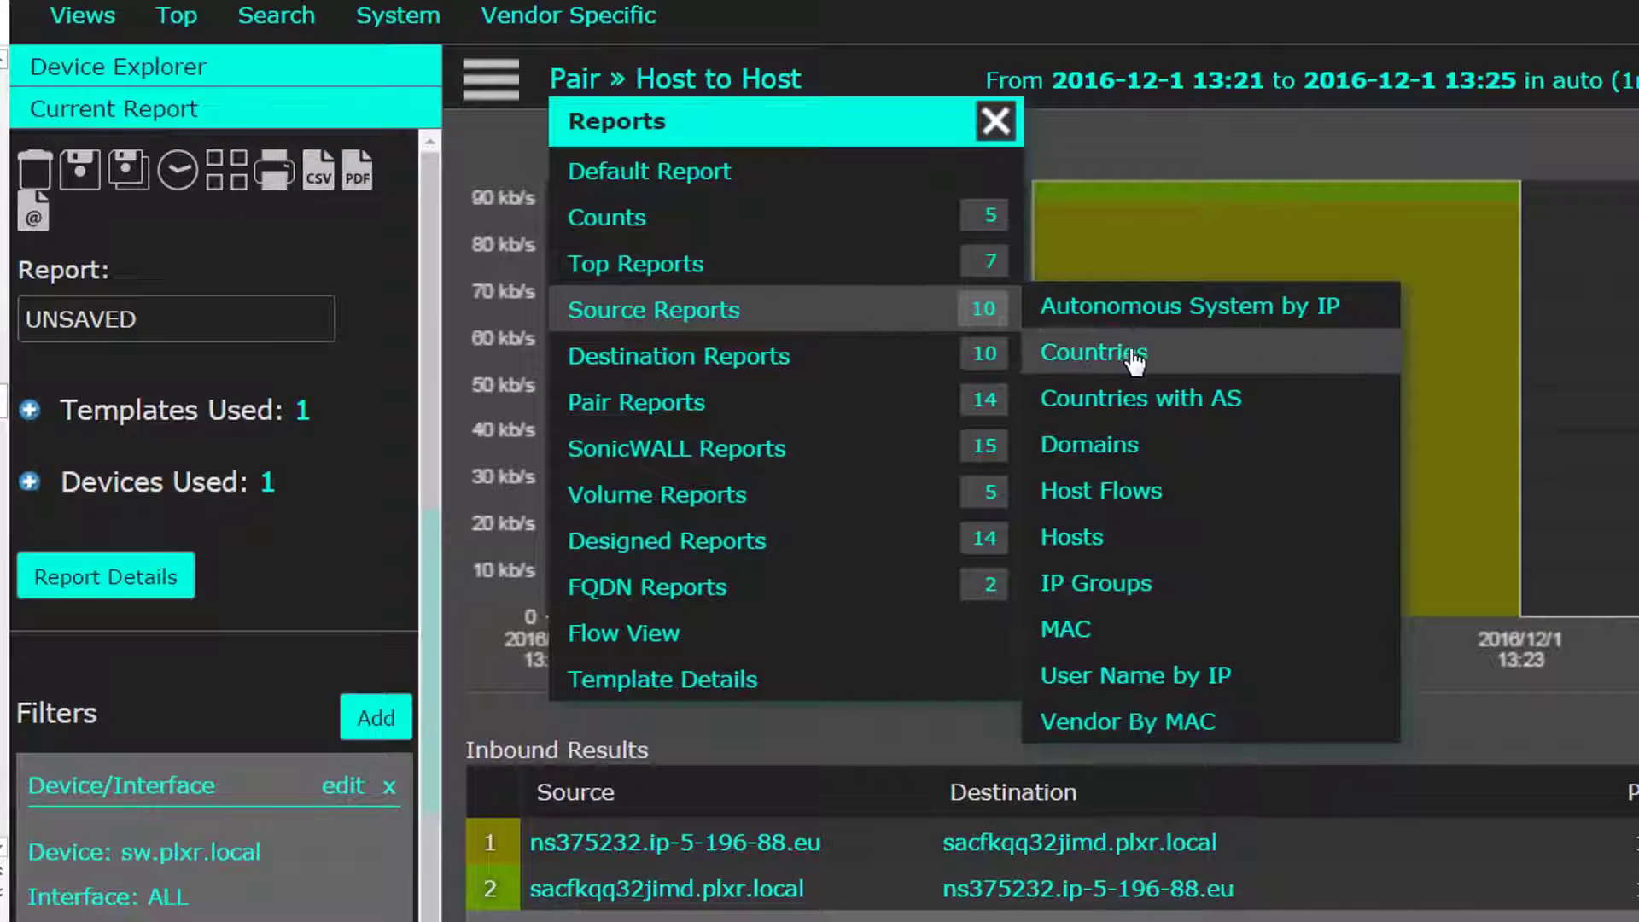
left_click(1138, 589)
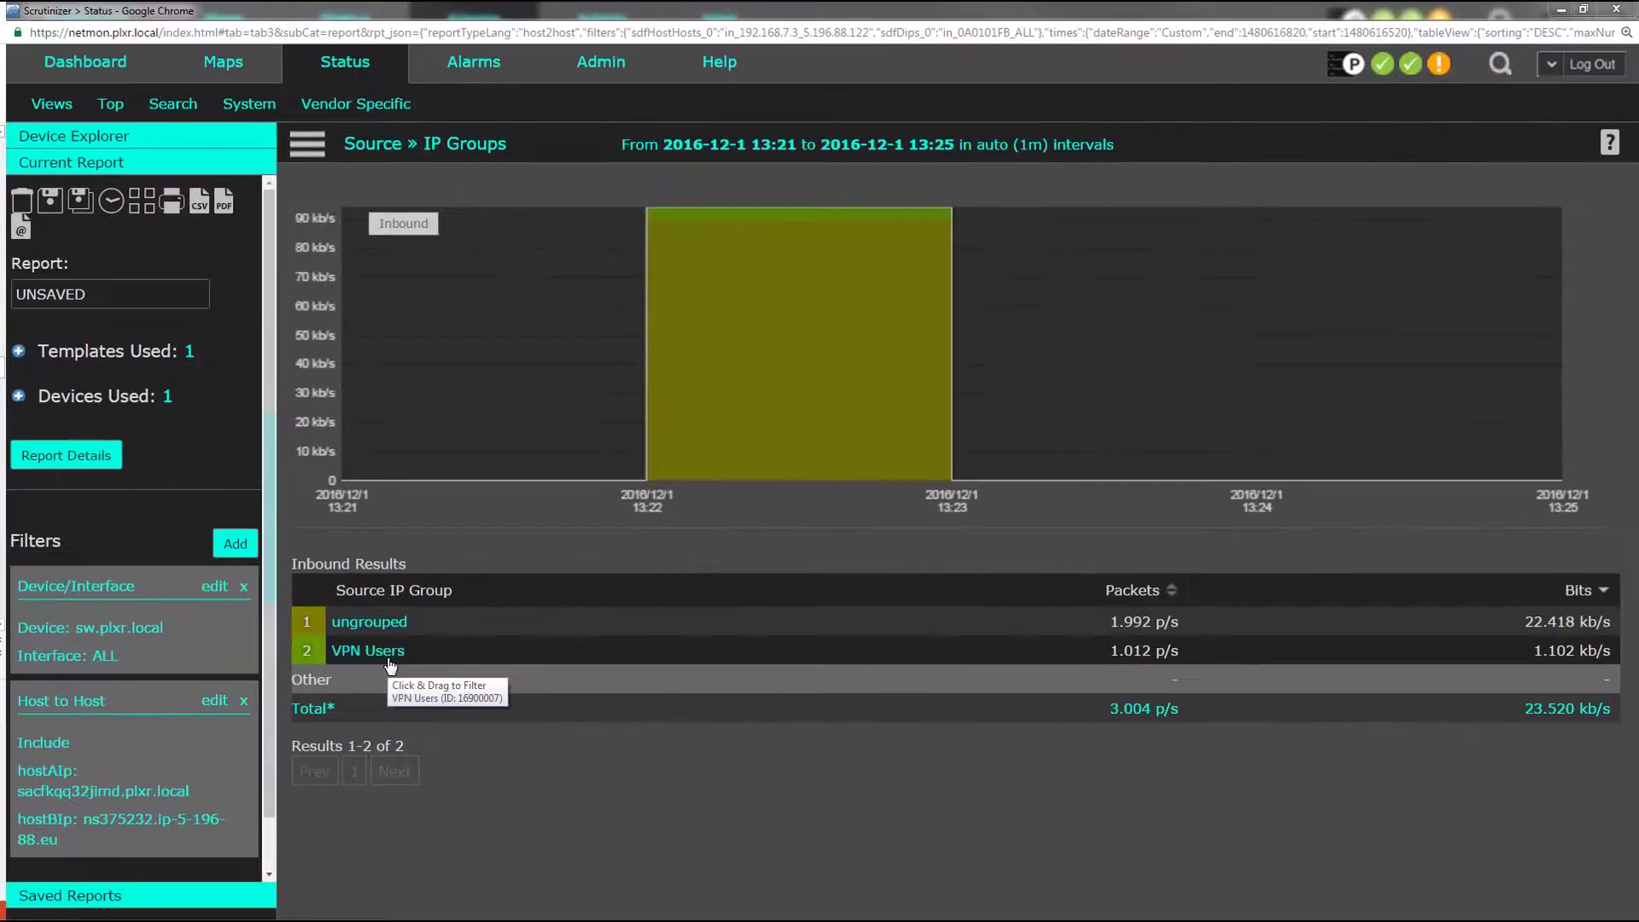
key("F11")
Load the Default Report, then start a search for ns375232.ip-5-196-88.eu's traffic (5.196.88.122).
left_click(302, 101)
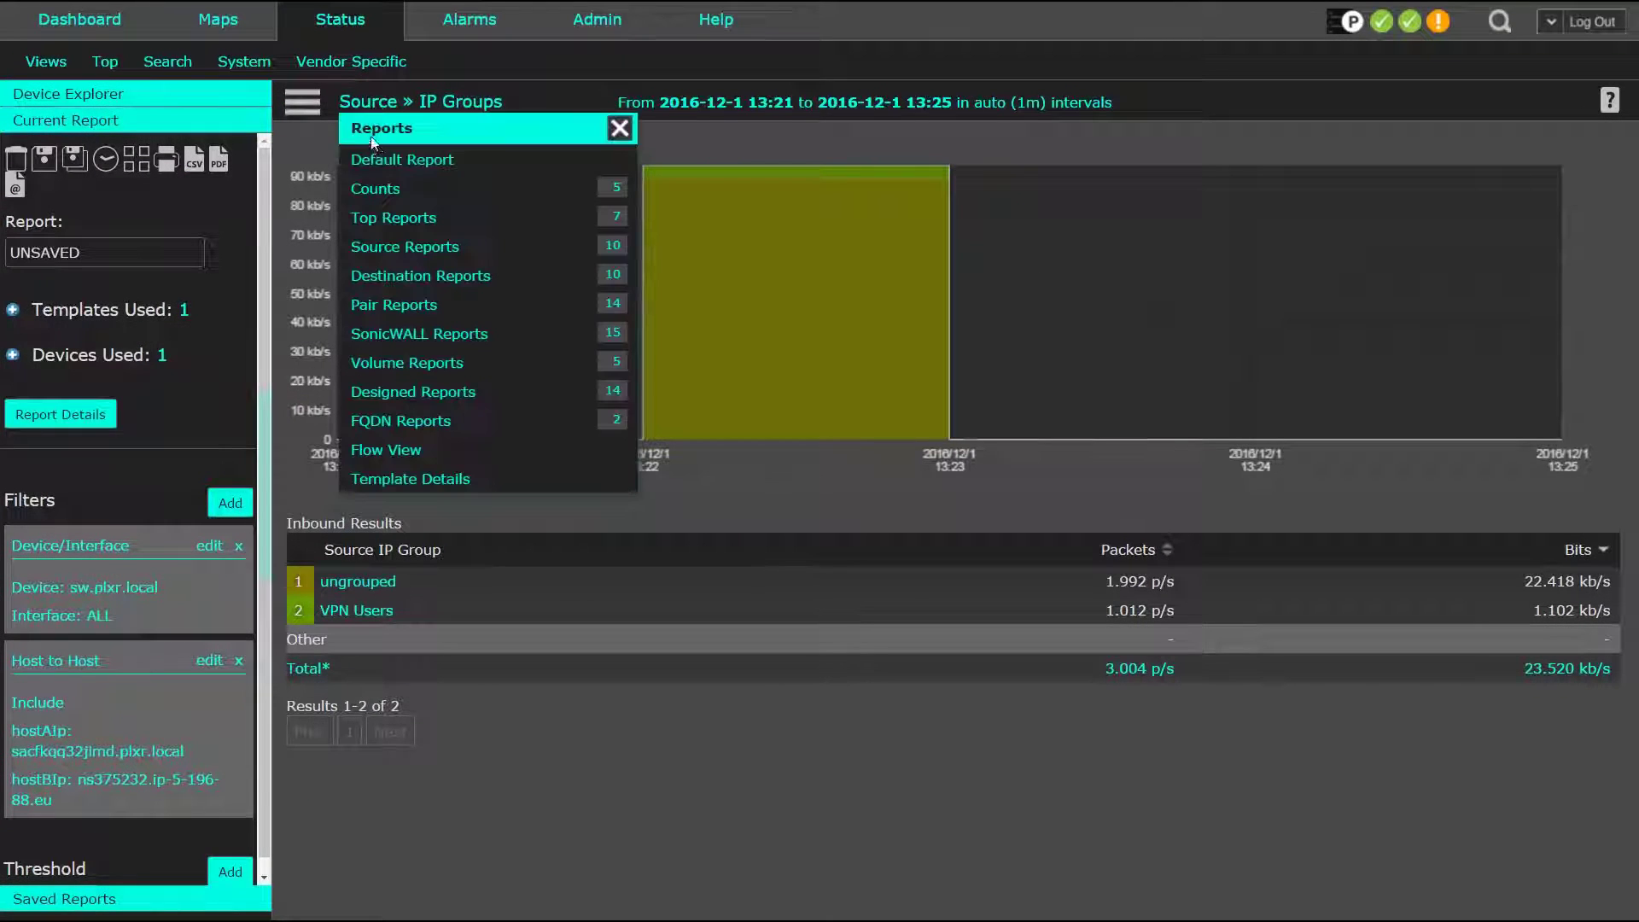
left_click(388, 162)
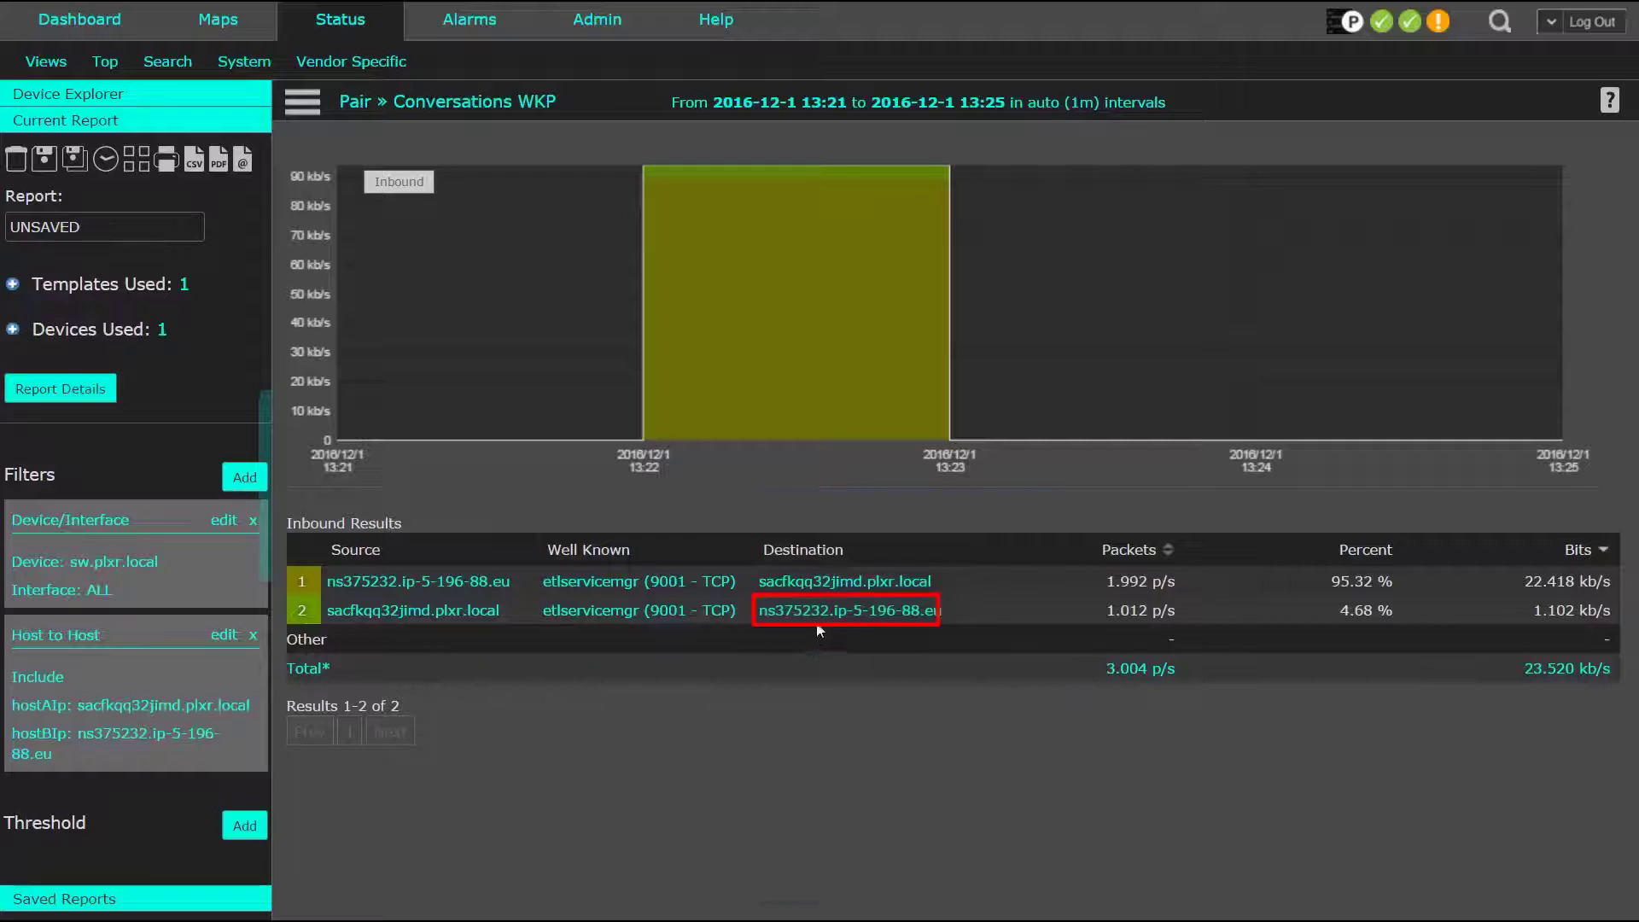
left_click(820, 609)
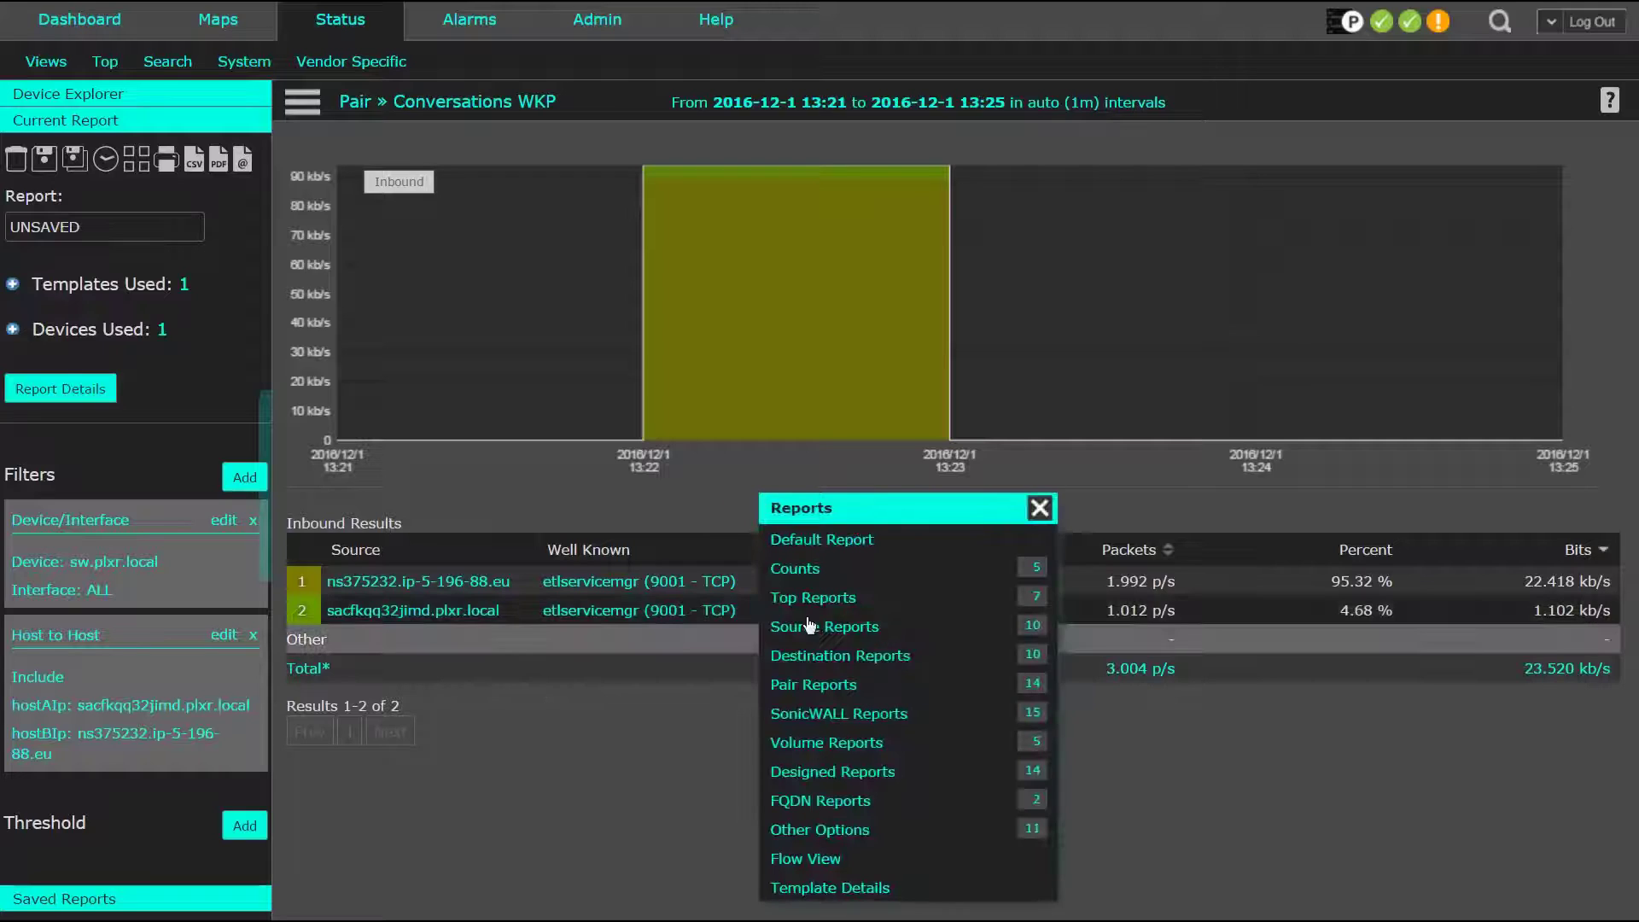
mouse_move(852, 839)
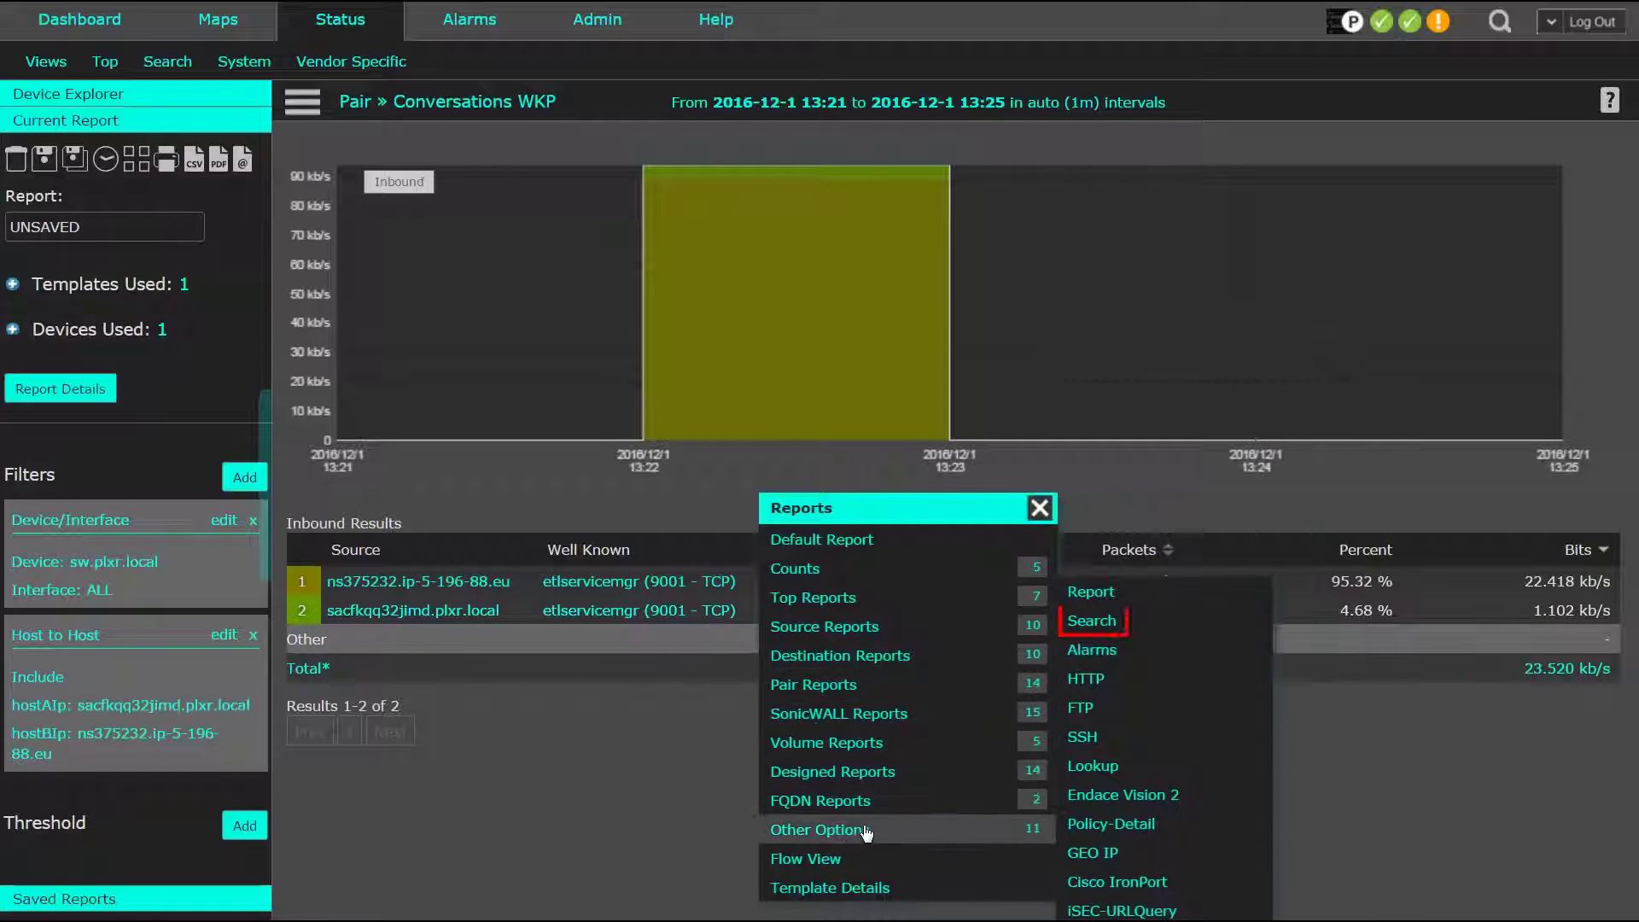
left_click(1101, 622)
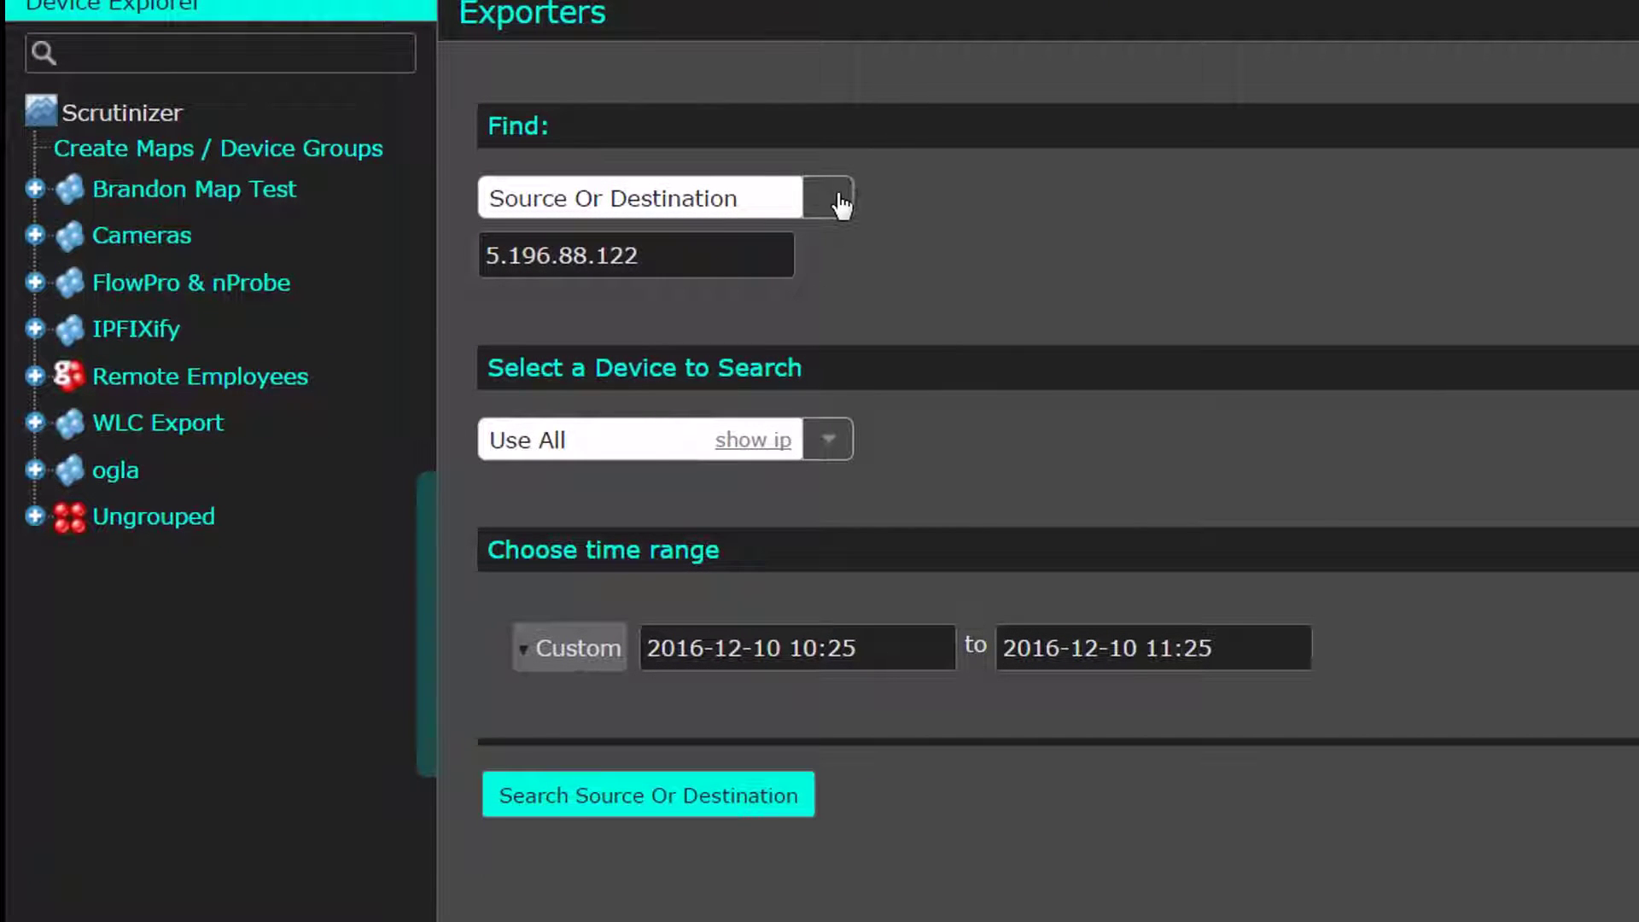
Search all devices for source or destination 5.196.88.122 over 2016-12-1 13:00–13:30.
left_click(840, 204)
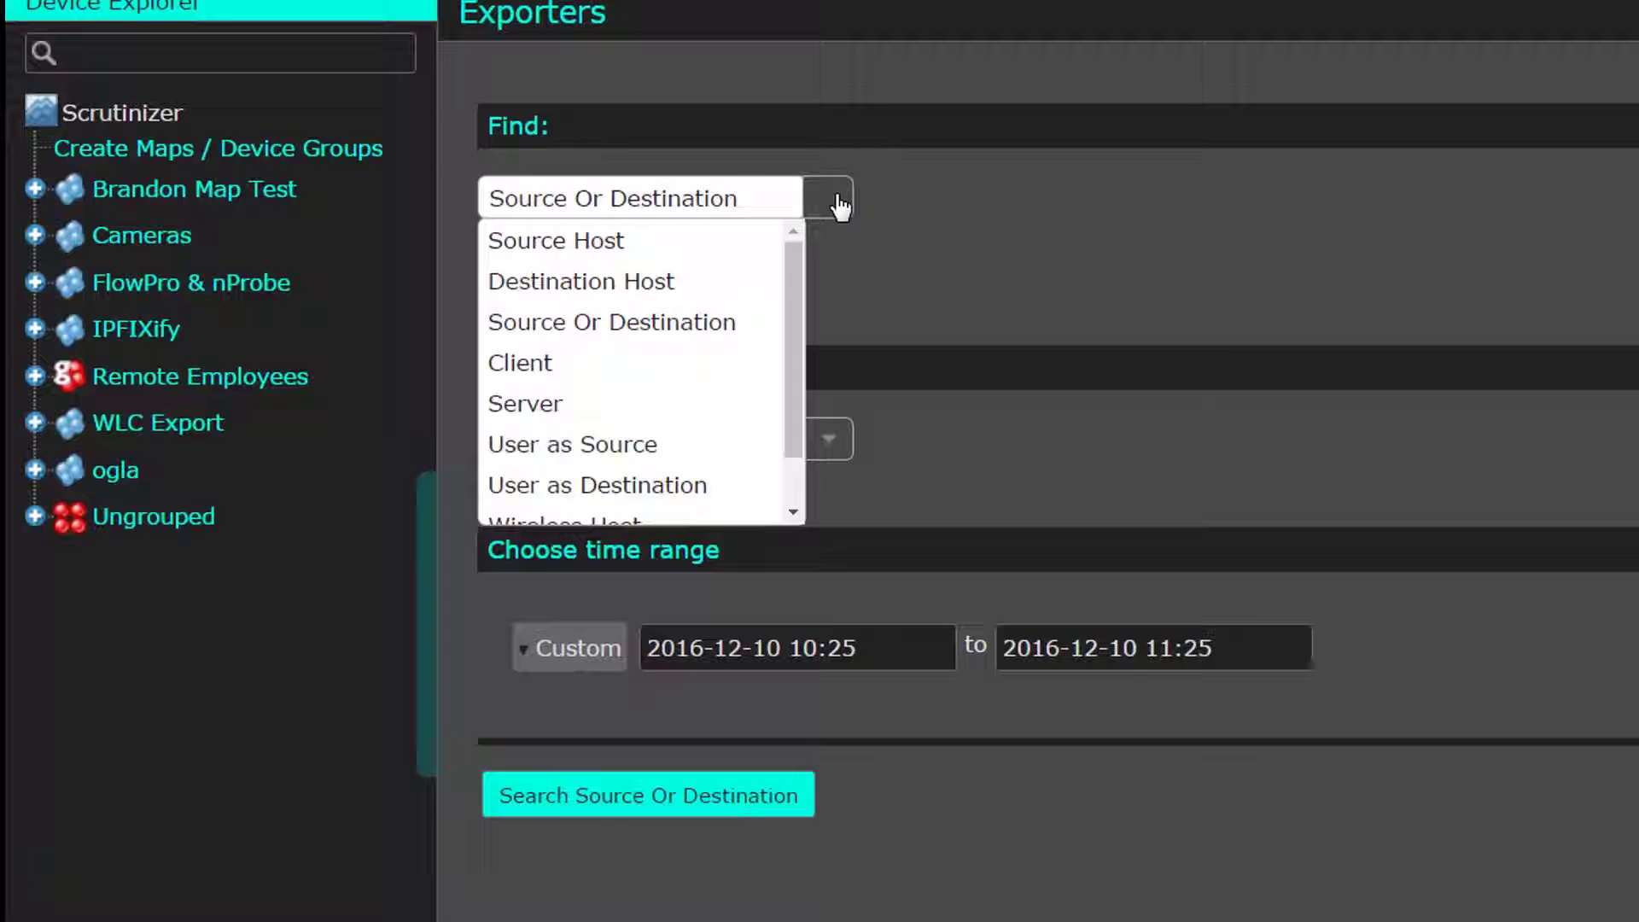
left_click(1085, 208)
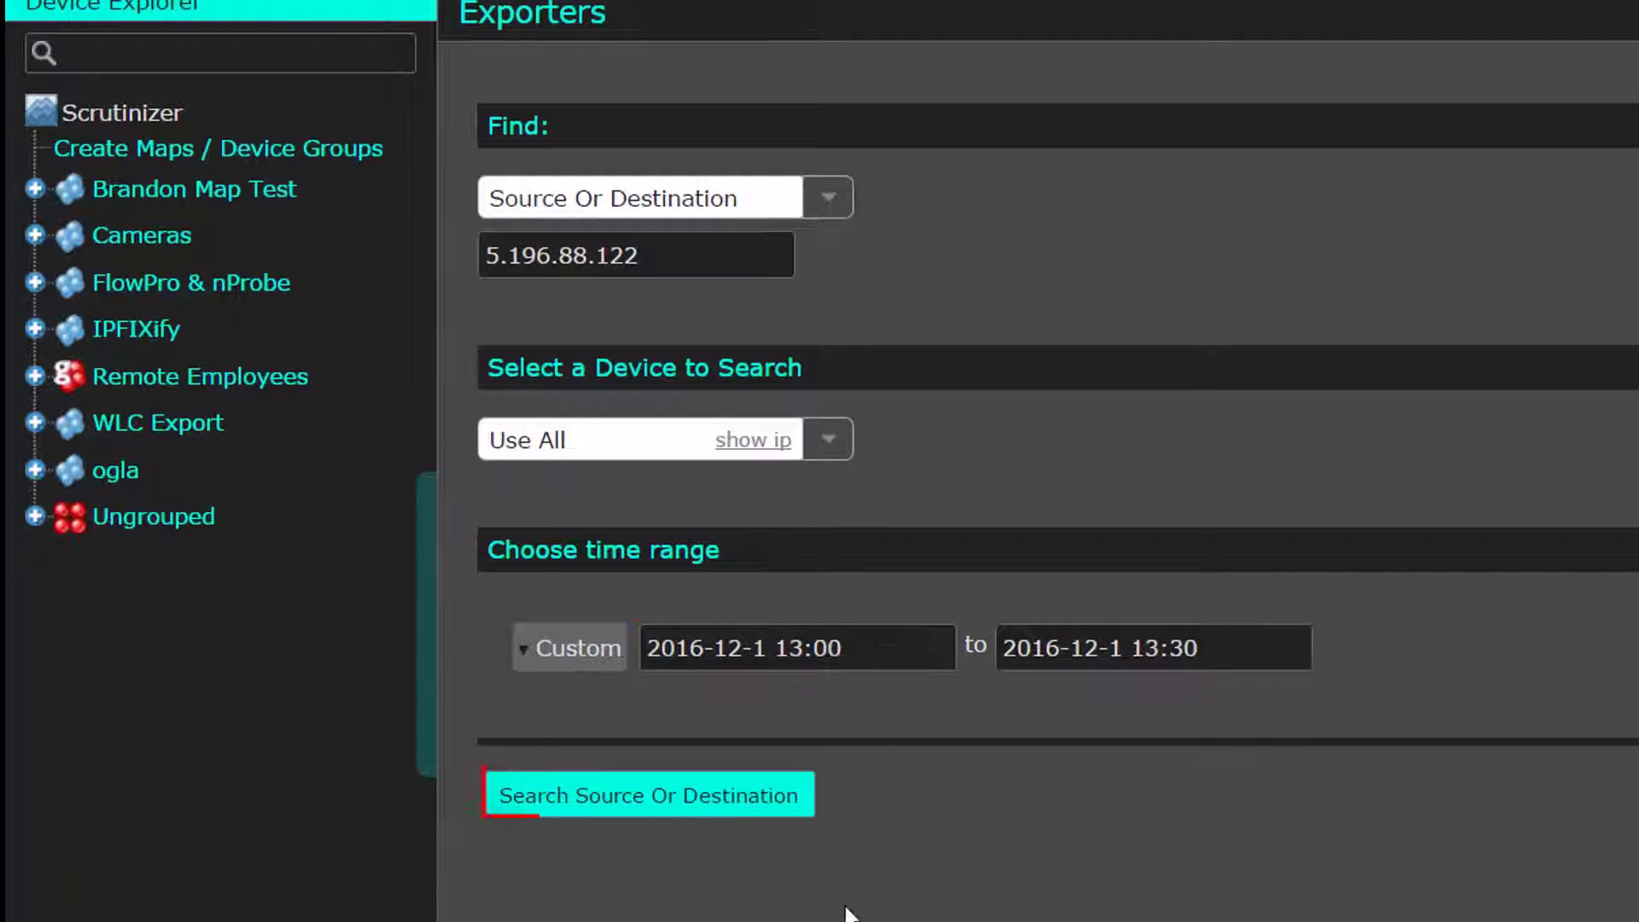
left_click(762, 802)
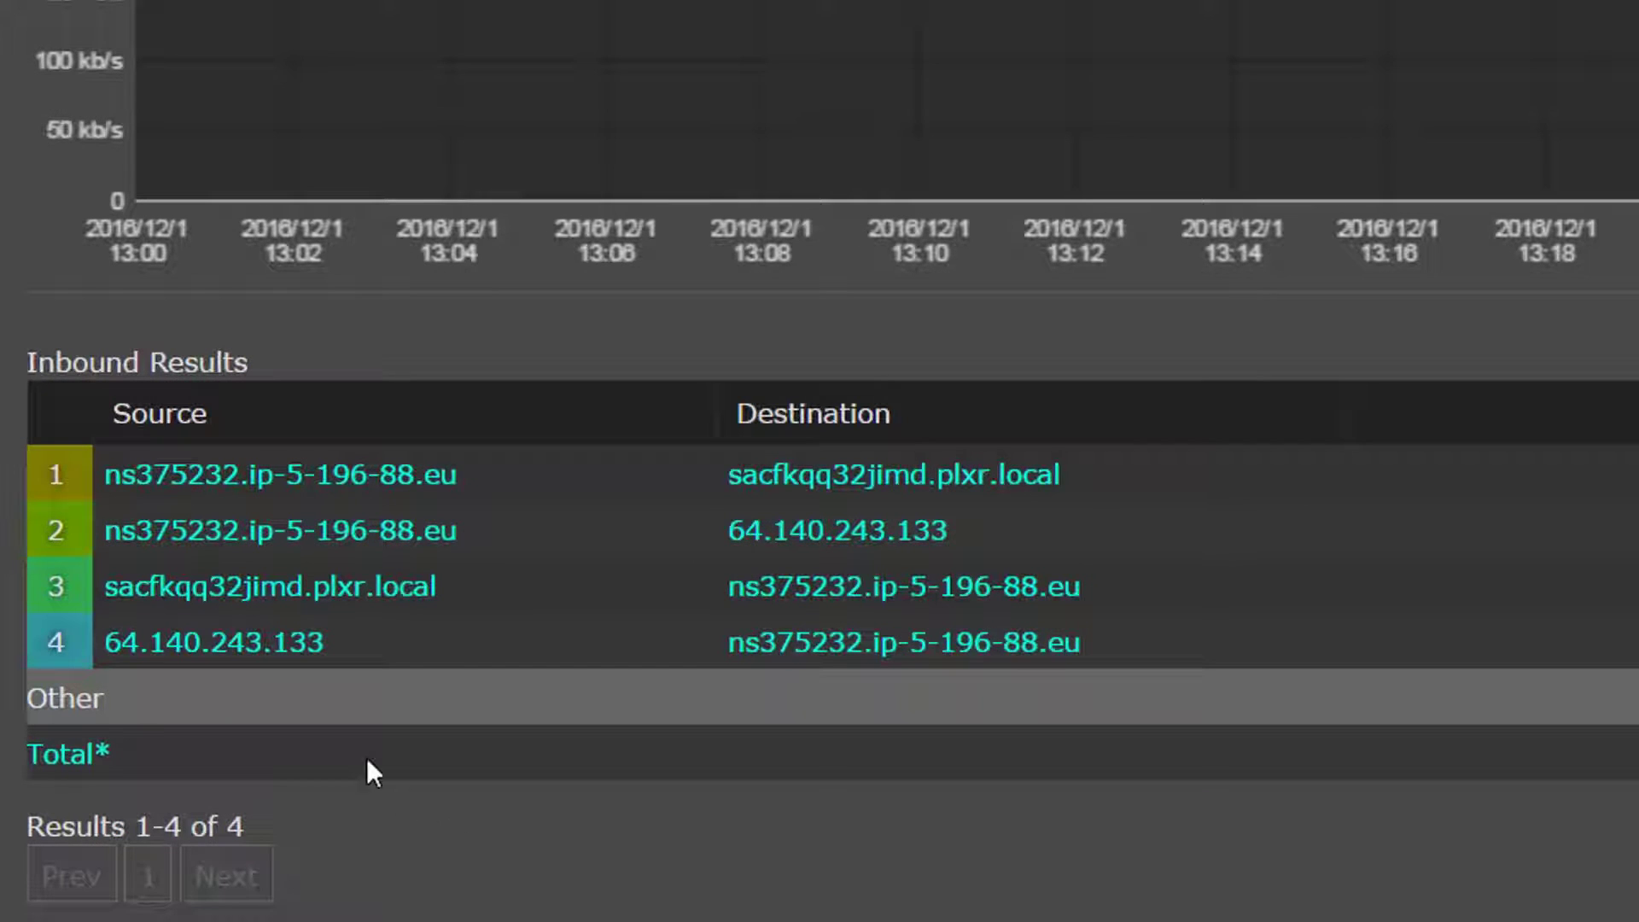
left_click(286, 657)
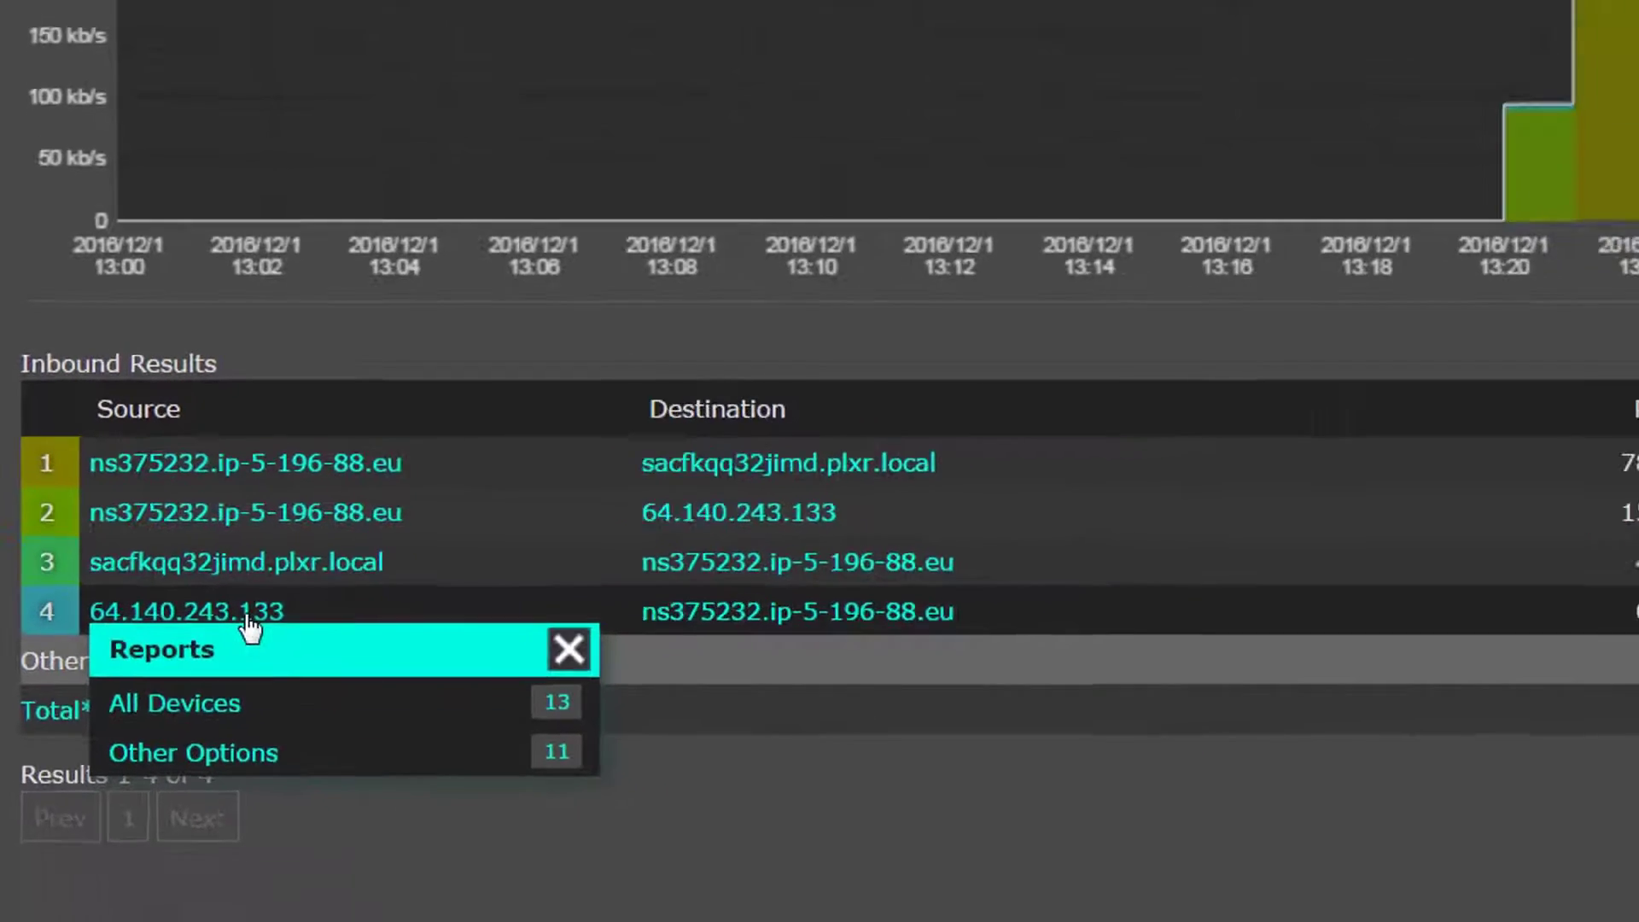
left_click(241, 673)
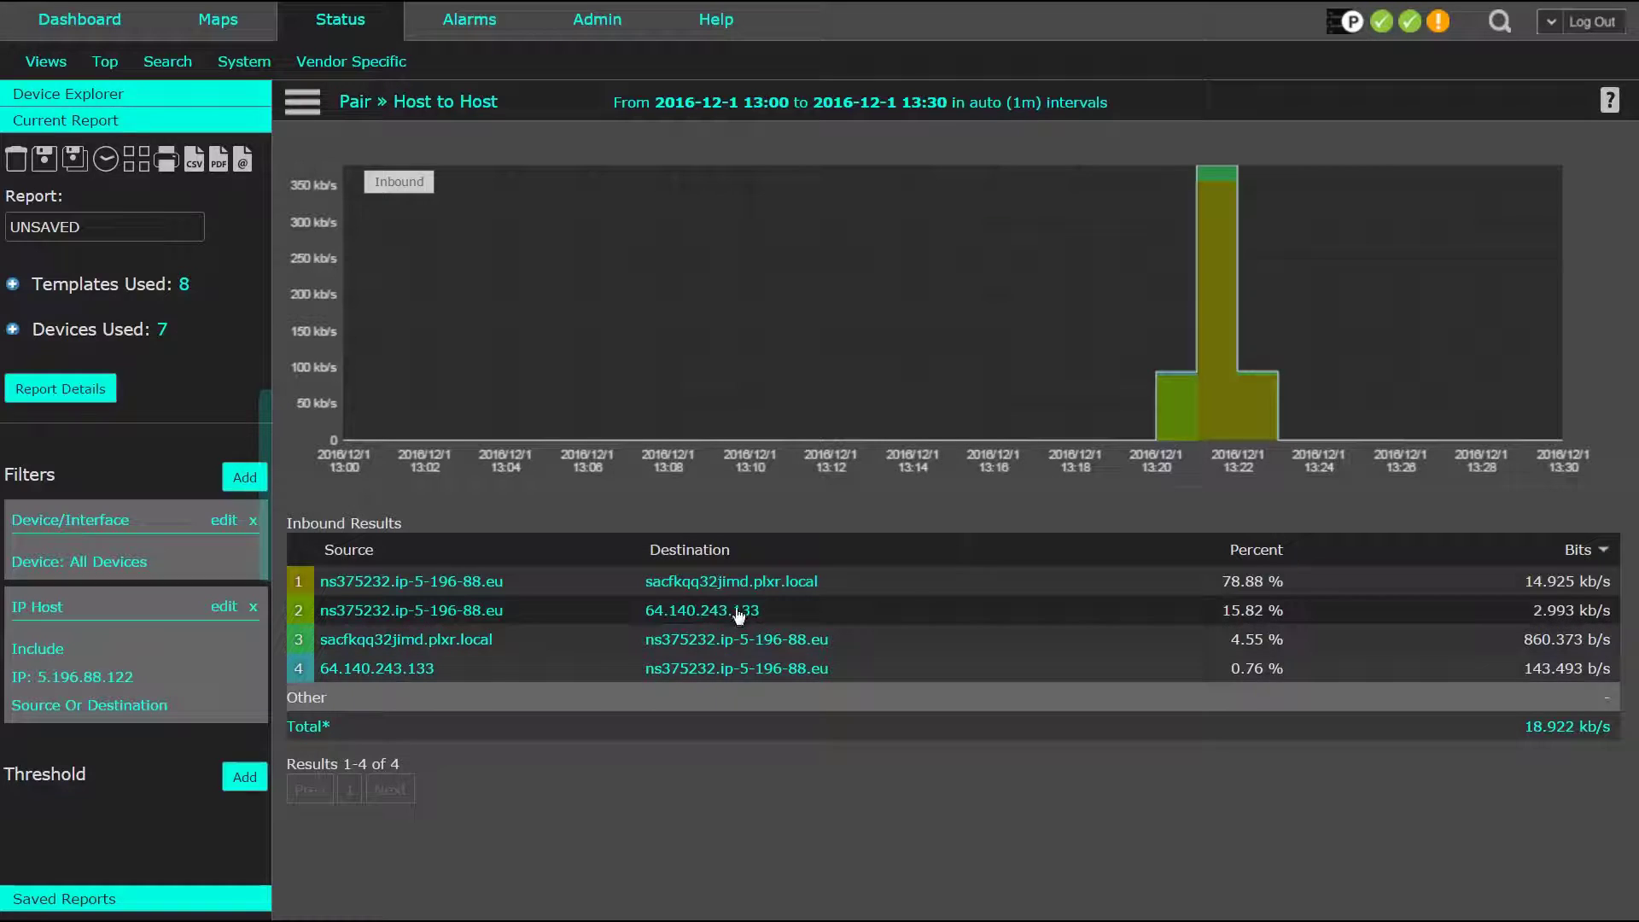
left_click_drag(738, 615, 586, 598)
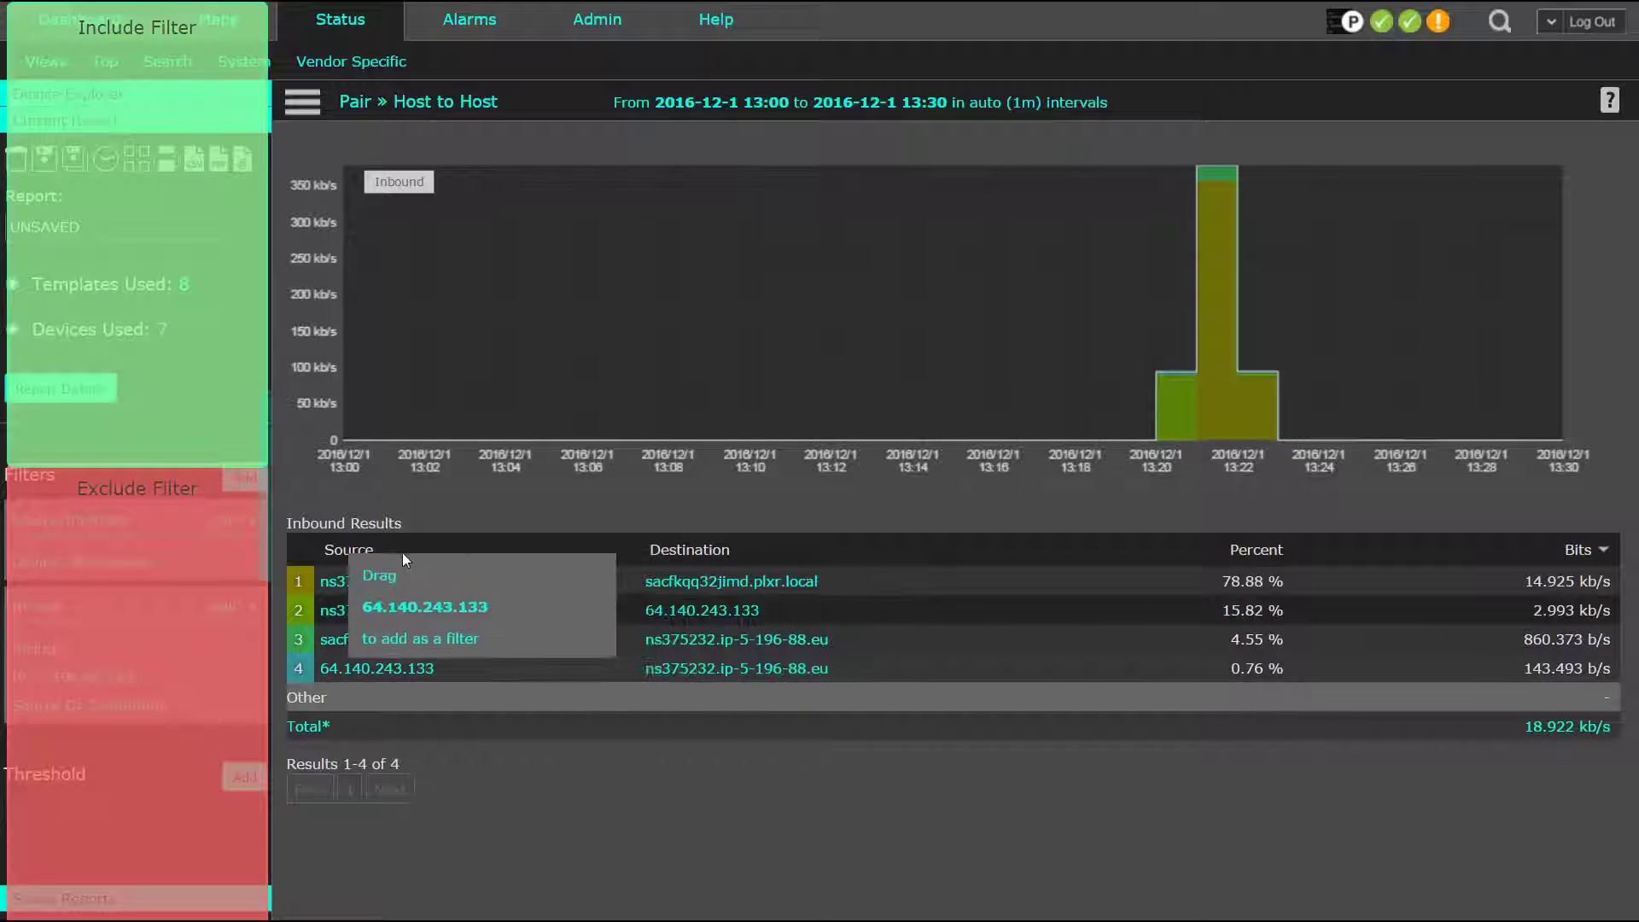
left_click_drag(403, 555, 111, 550)
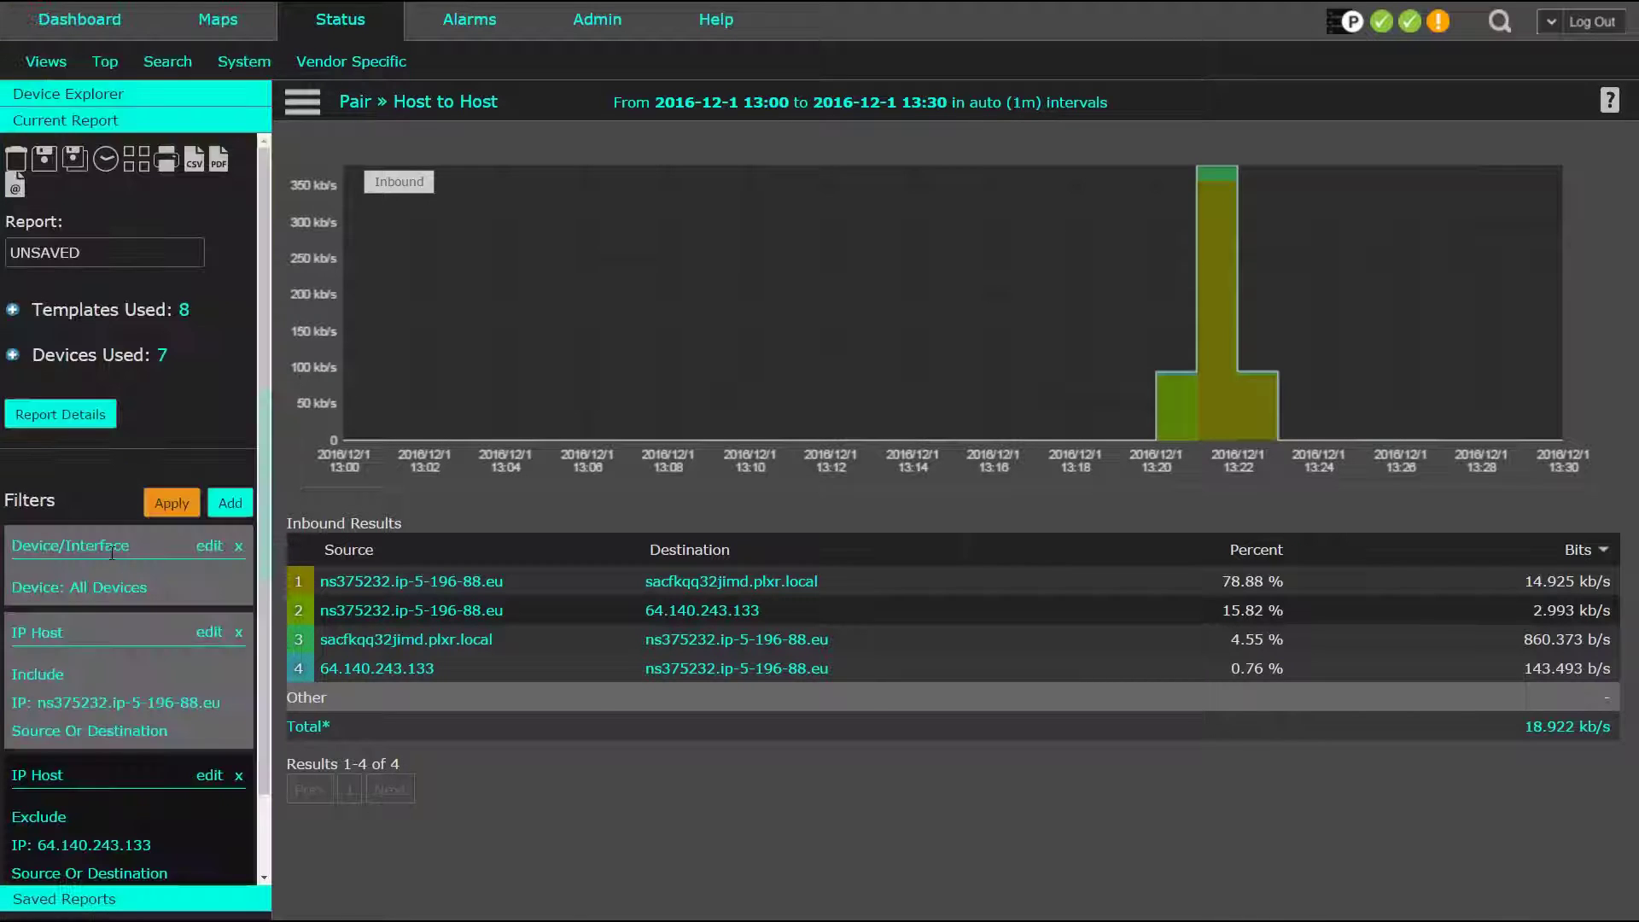
left_click(187, 503)
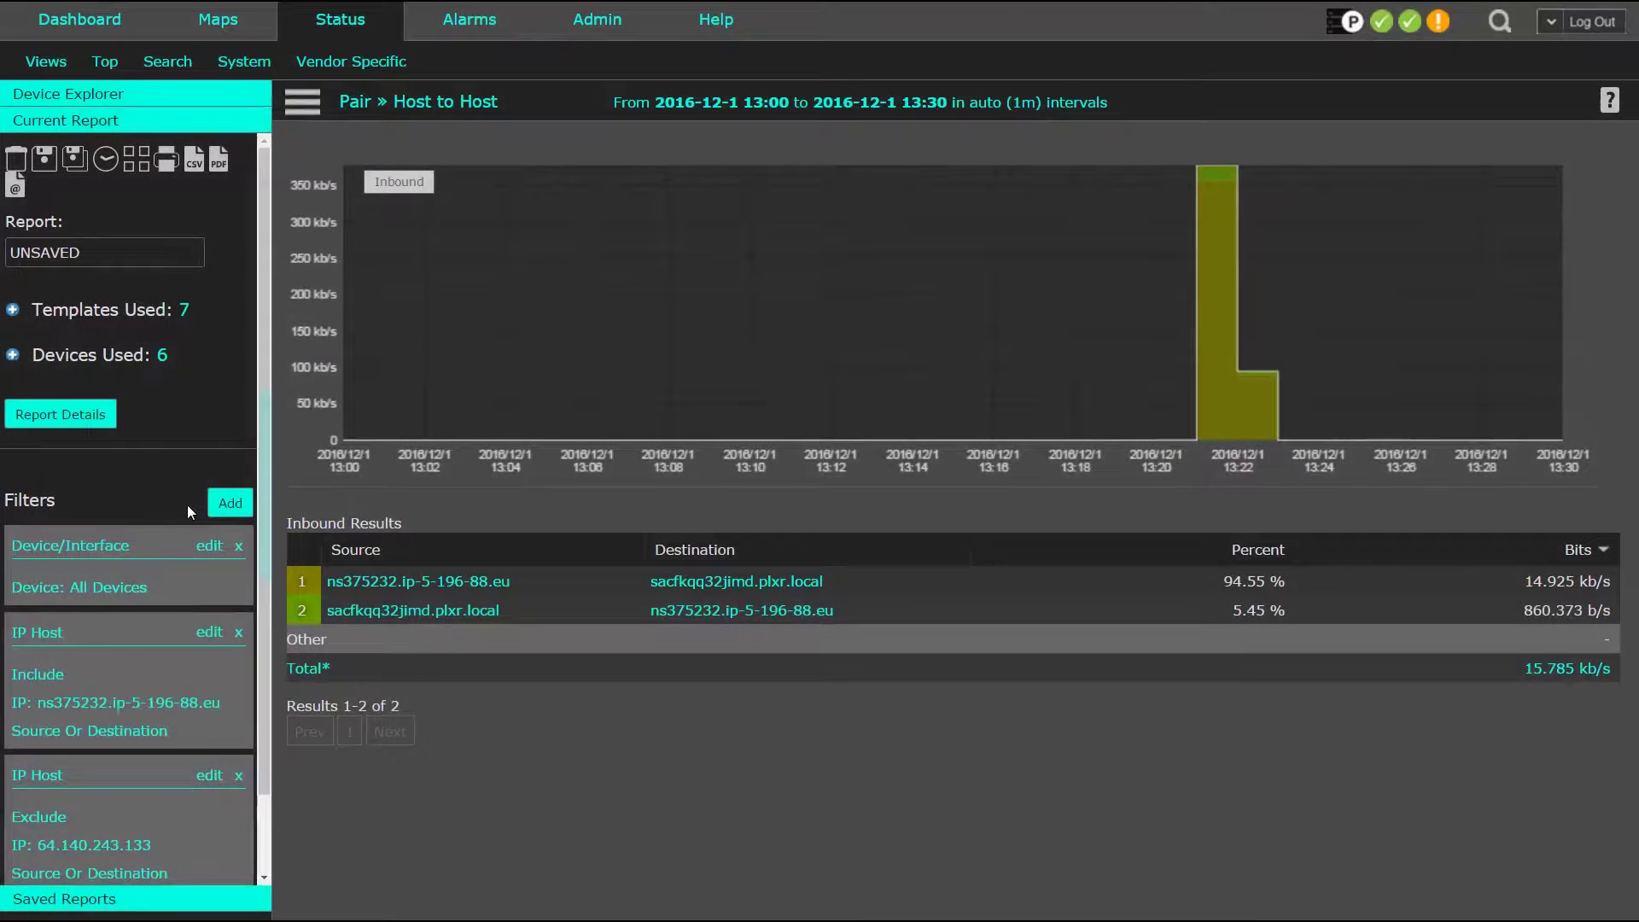
Change the report's graph type to Matrix.
left_click(304, 101)
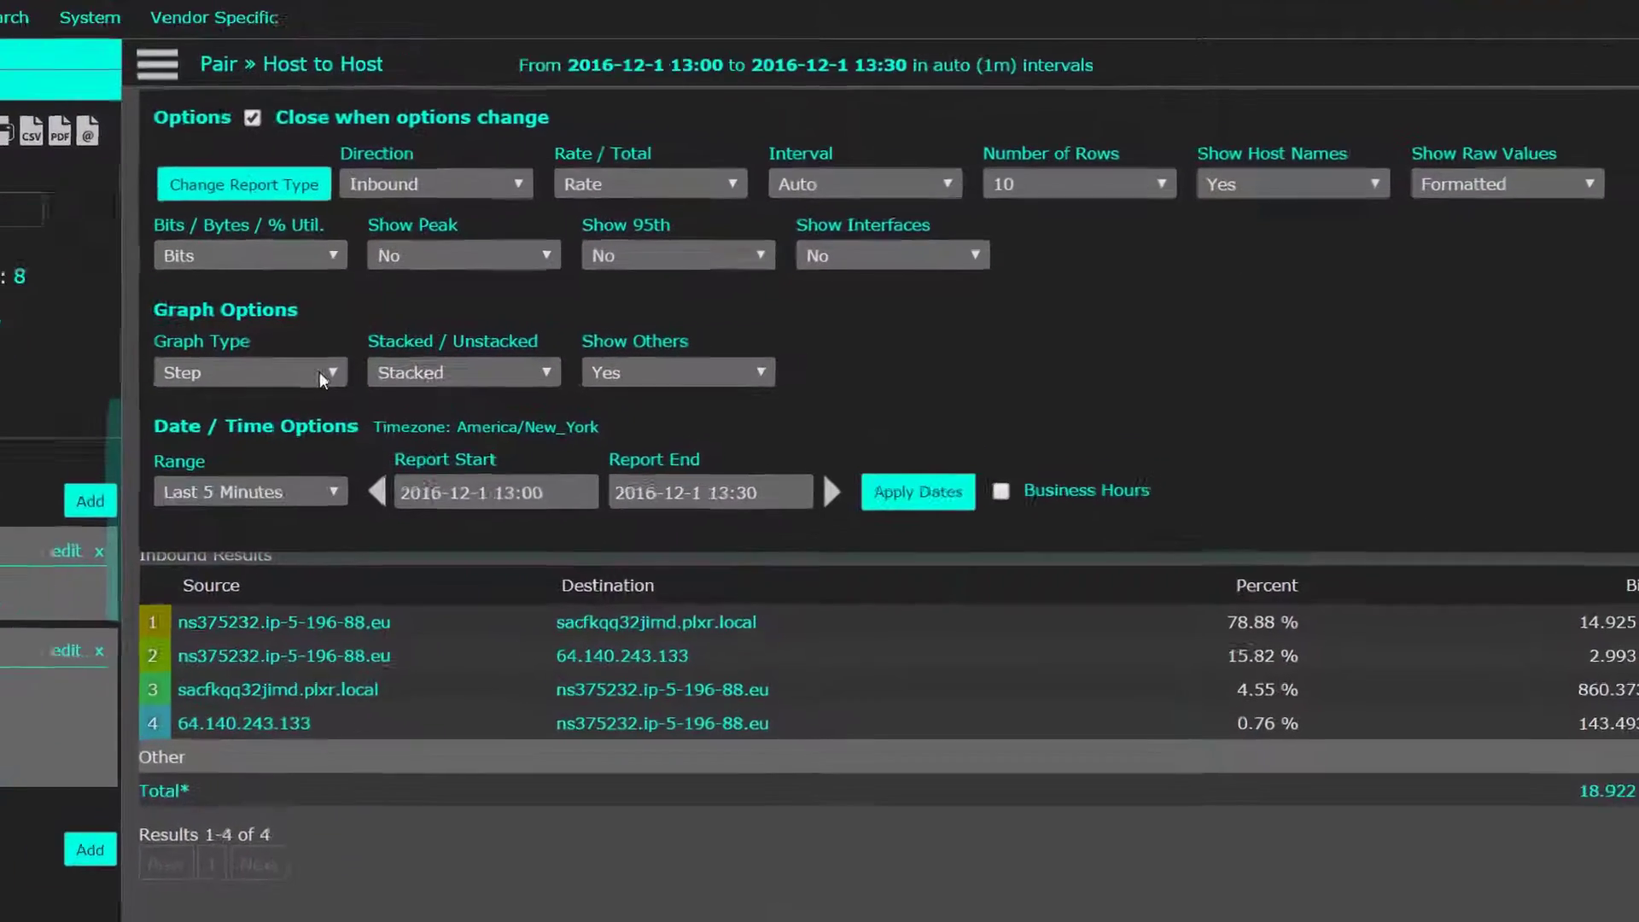
left_click(445, 360)
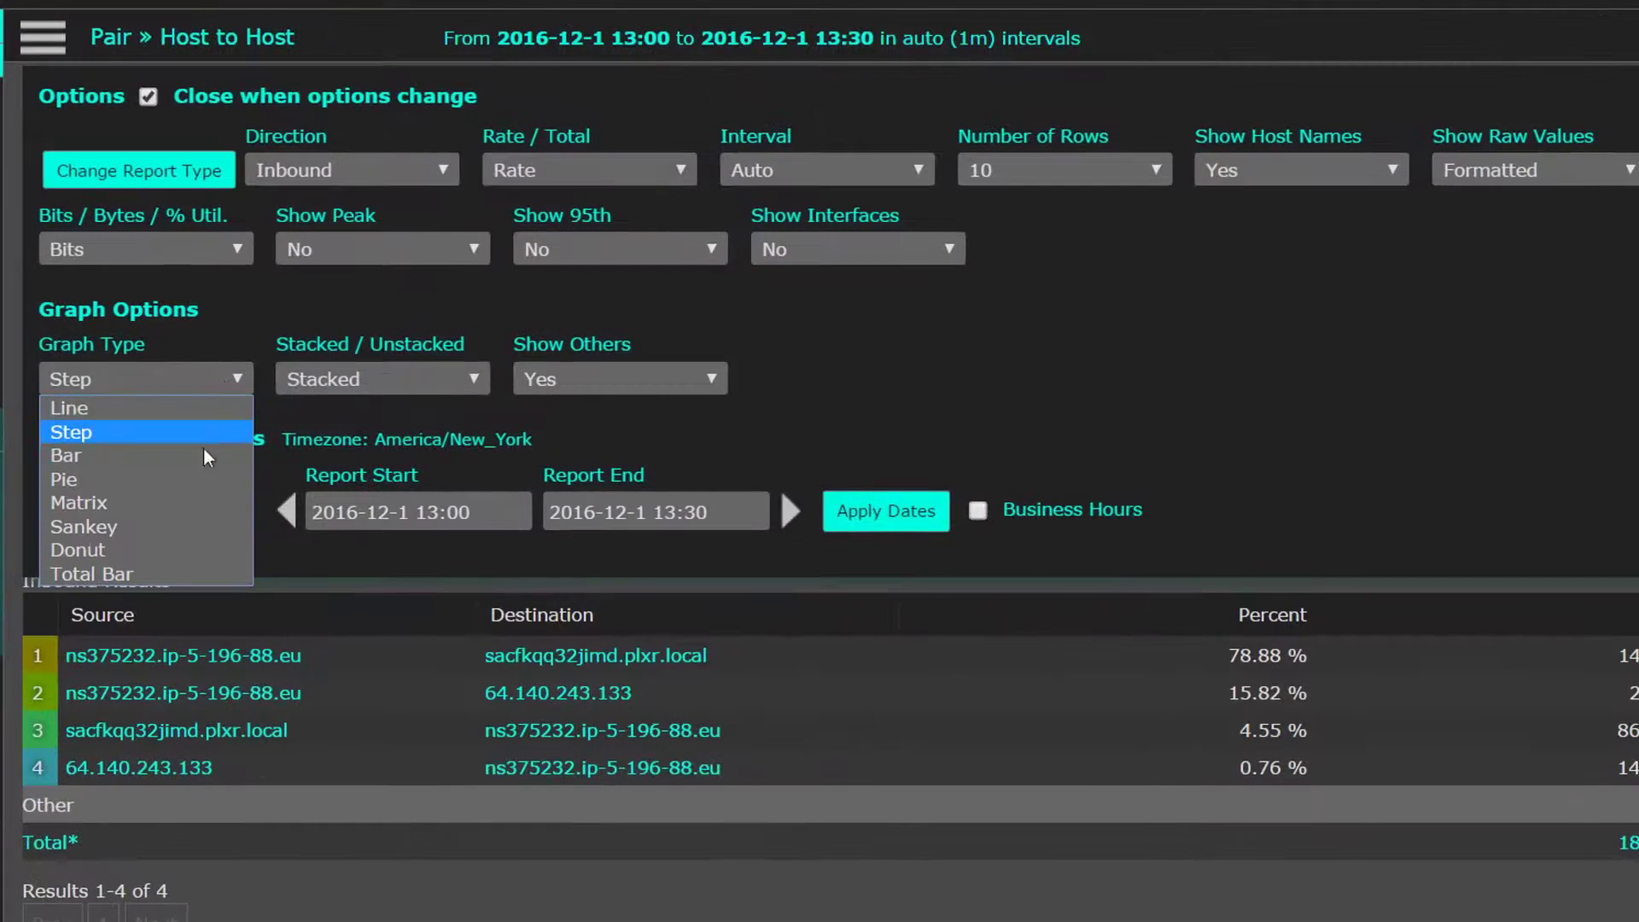
left_click(202, 503)
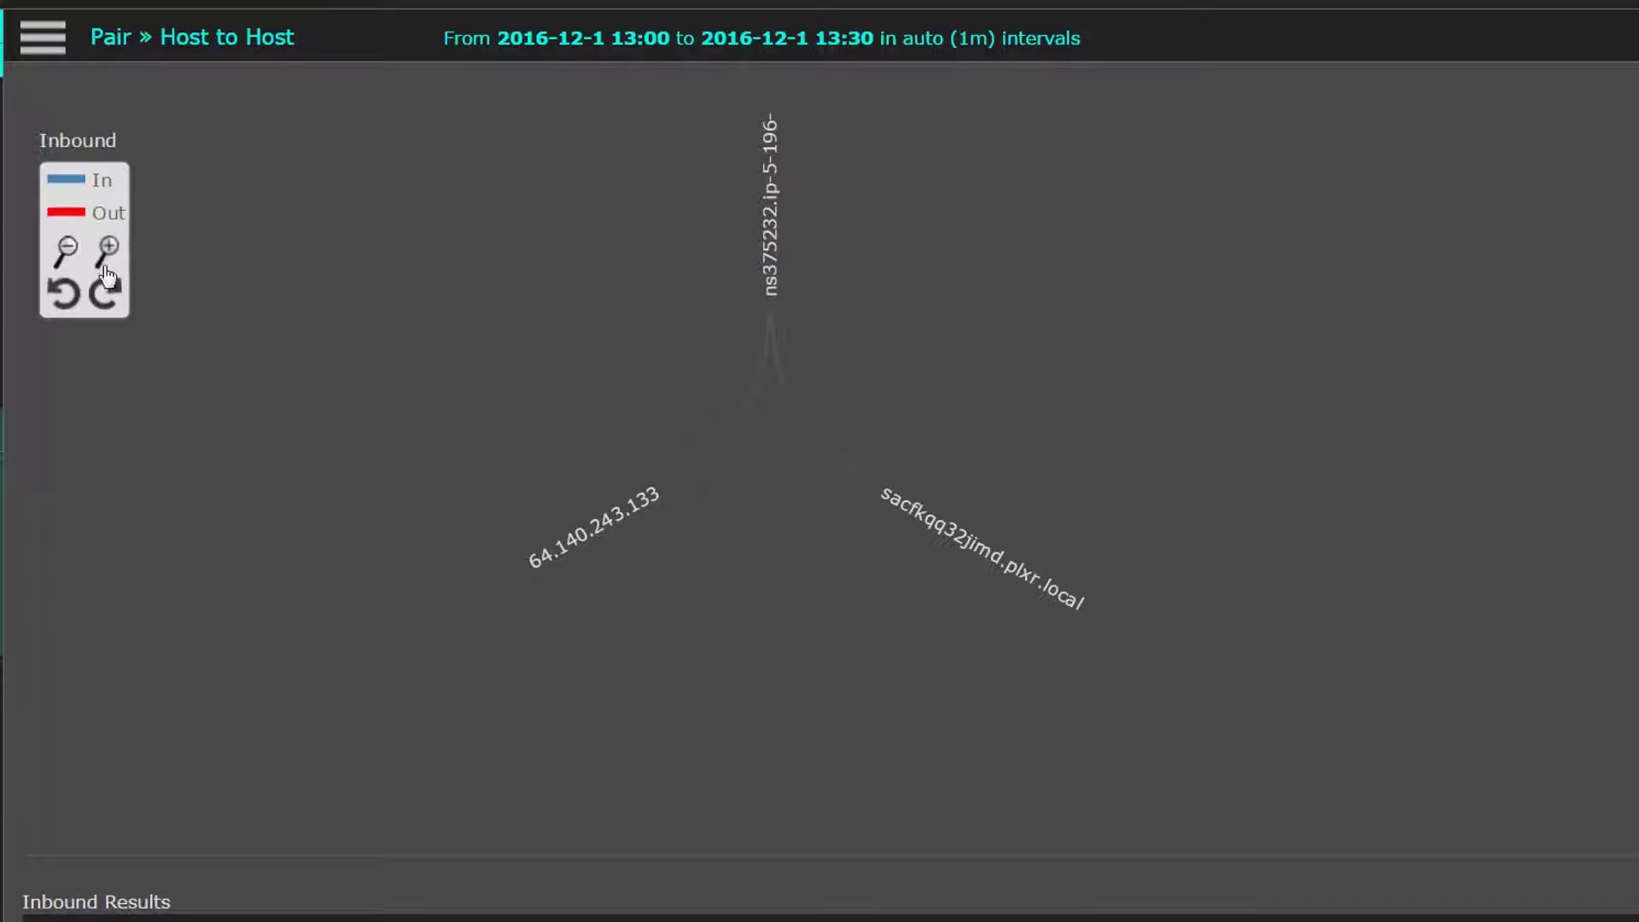
Zoom the matrix graph out and rotate it until every host label is visible.
left_click(69, 252)
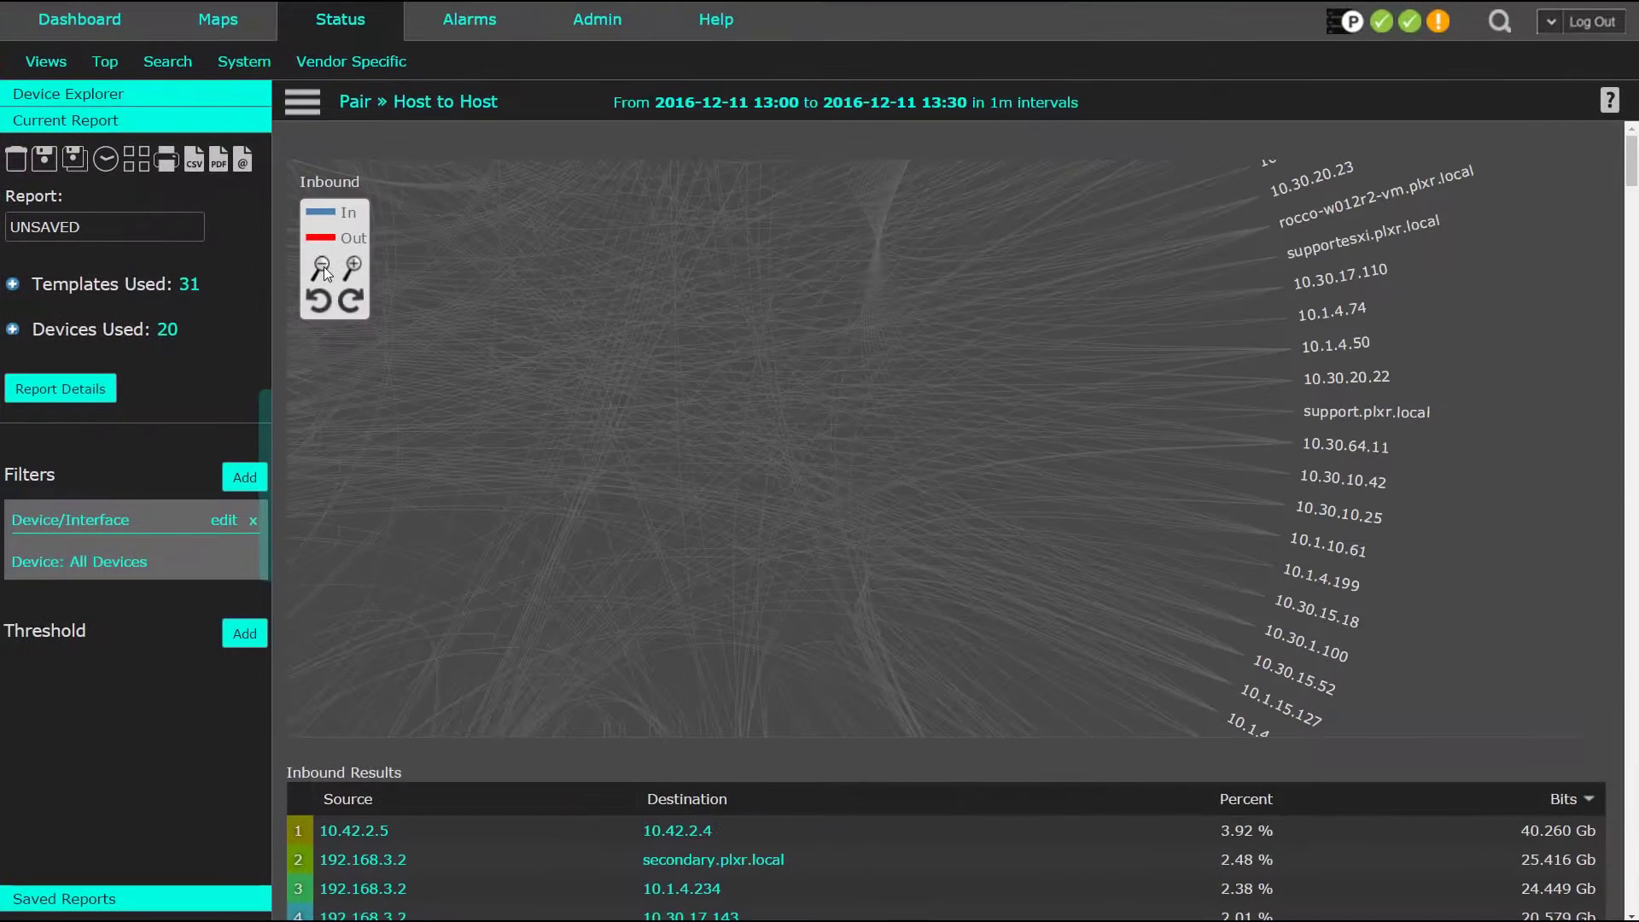
left_click(322, 268)
left_click(323, 268)
left_click(323, 268)
left_click(322, 269)
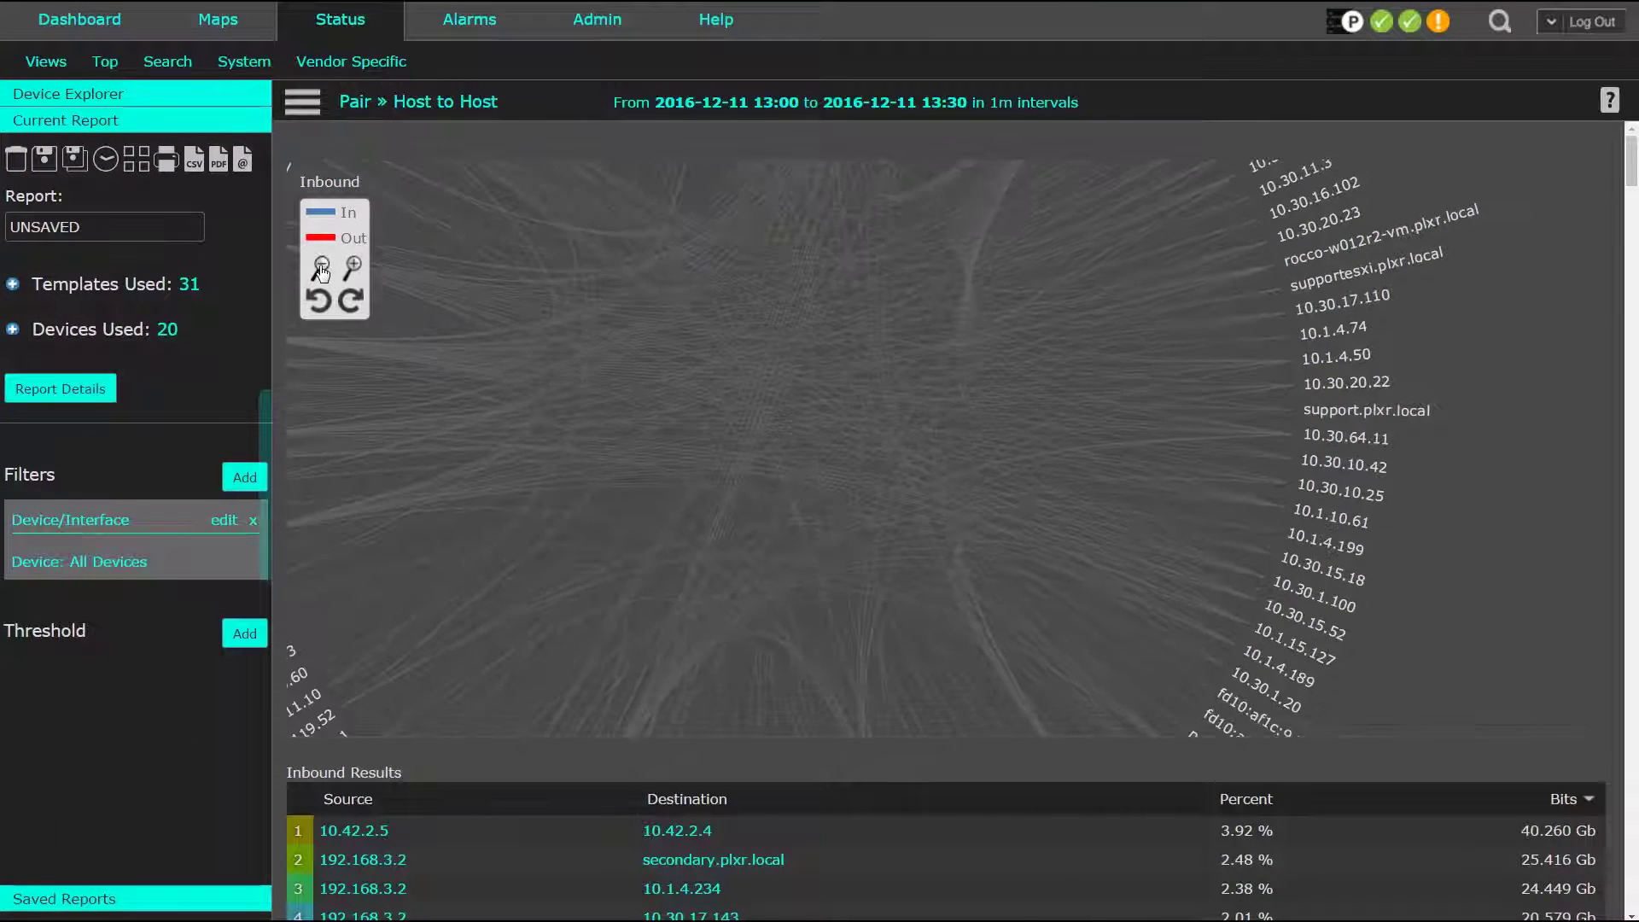
left_click(322, 268)
left_click(322, 268)
left_click(321, 268)
left_click(322, 268)
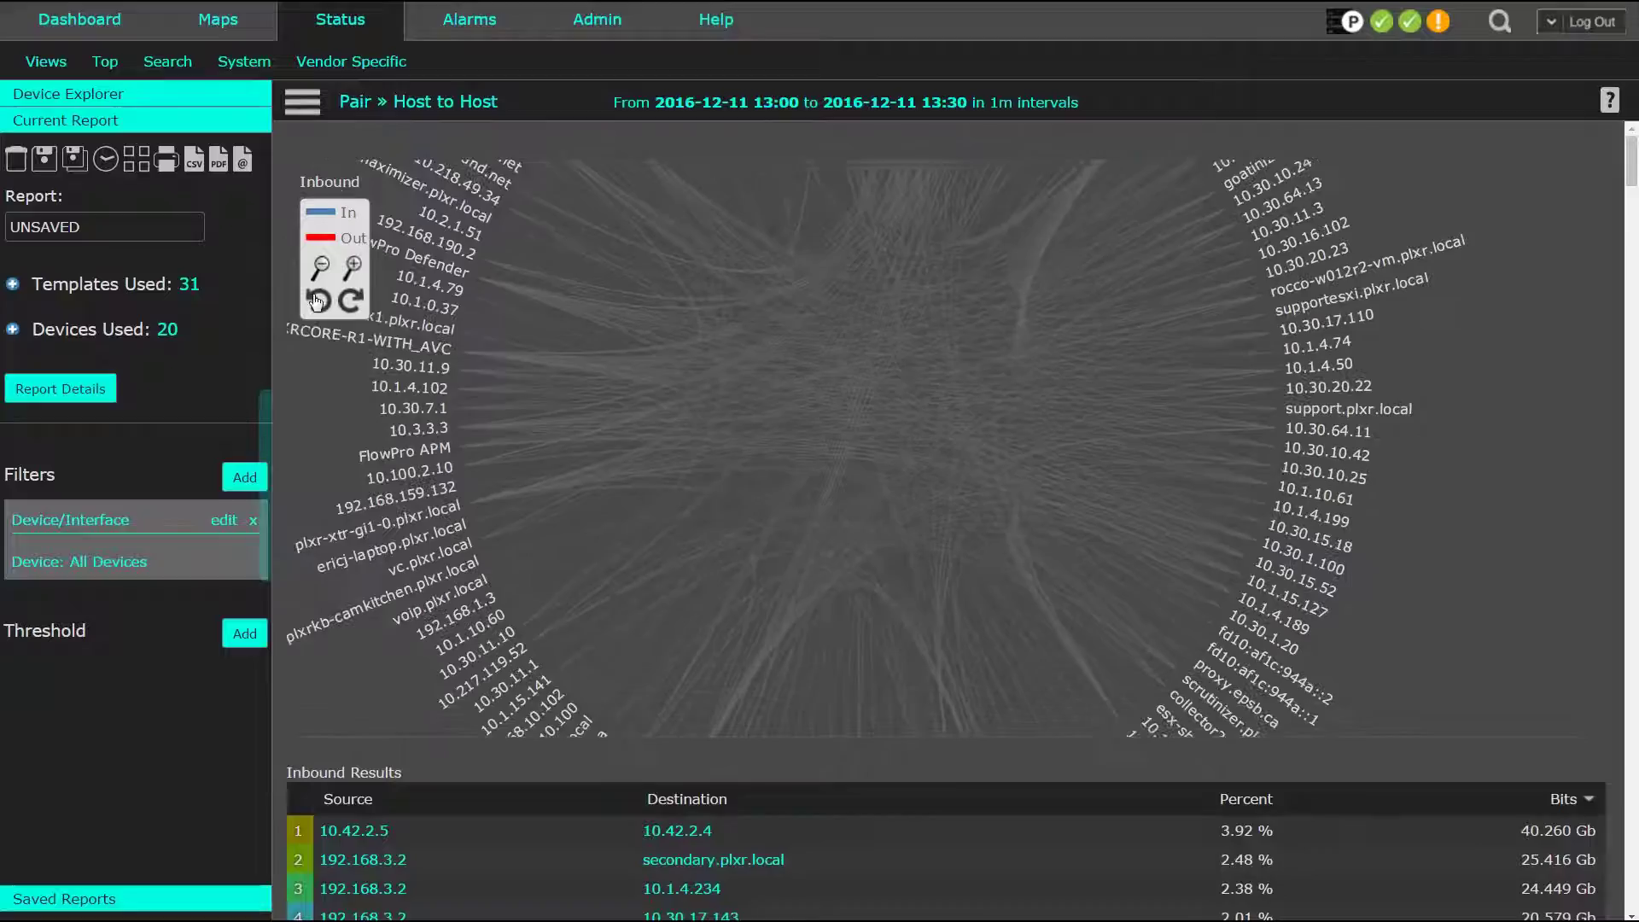
left_click(317, 300)
left_click(317, 300)
left_click(317, 301)
left_click(315, 306)
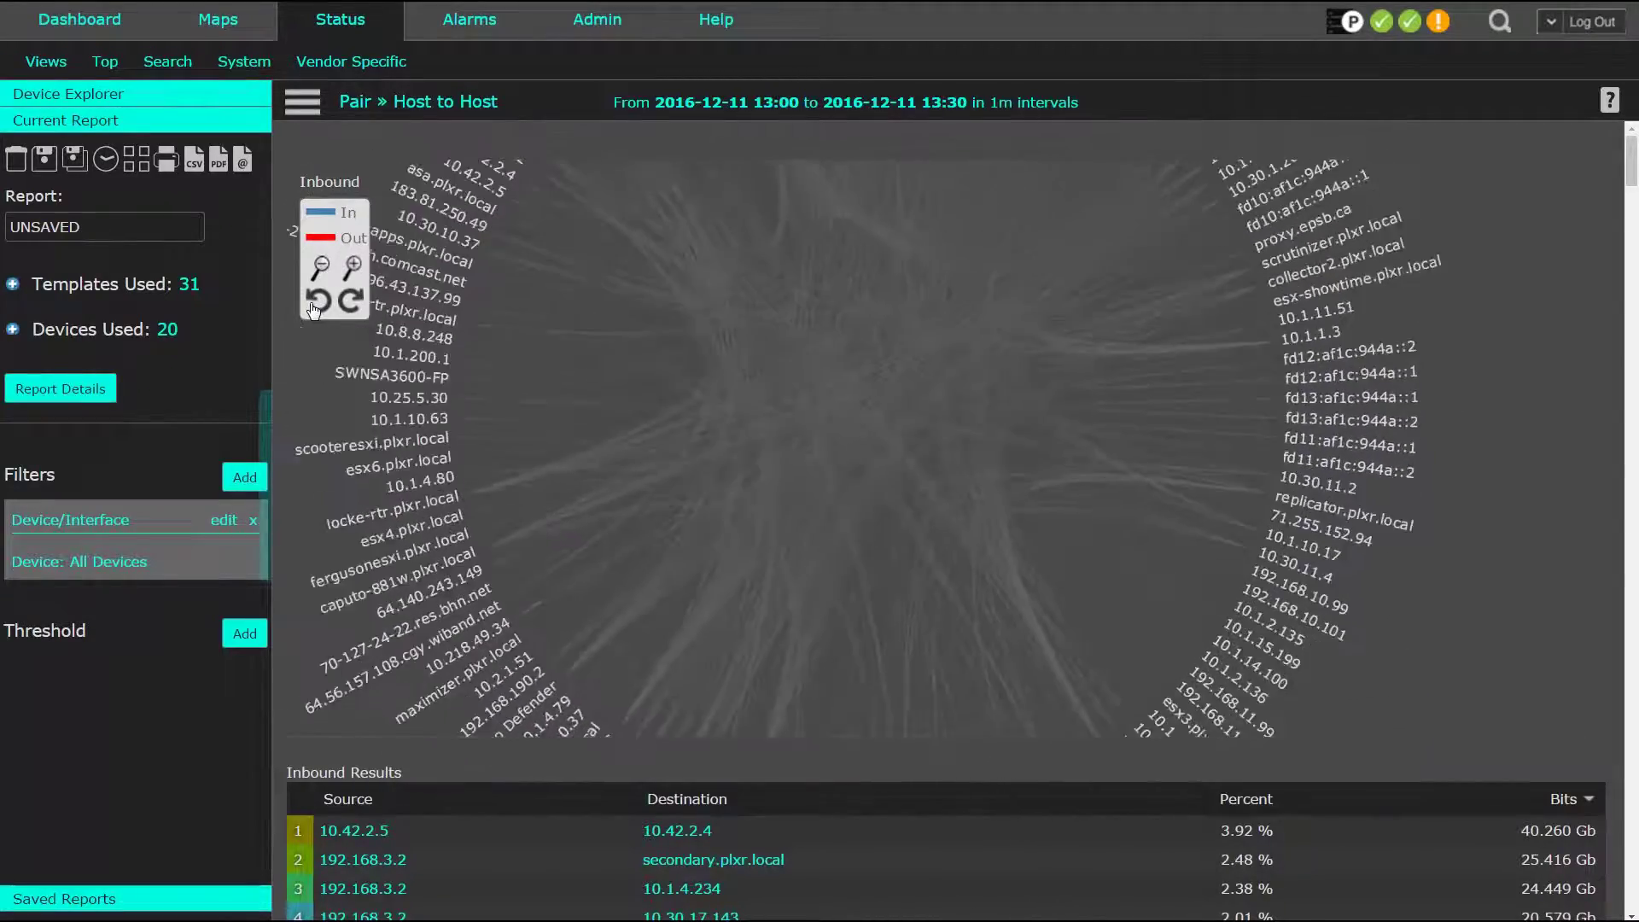
left_click(315, 306)
left_click(315, 305)
left_click(315, 305)
left_click(315, 305)
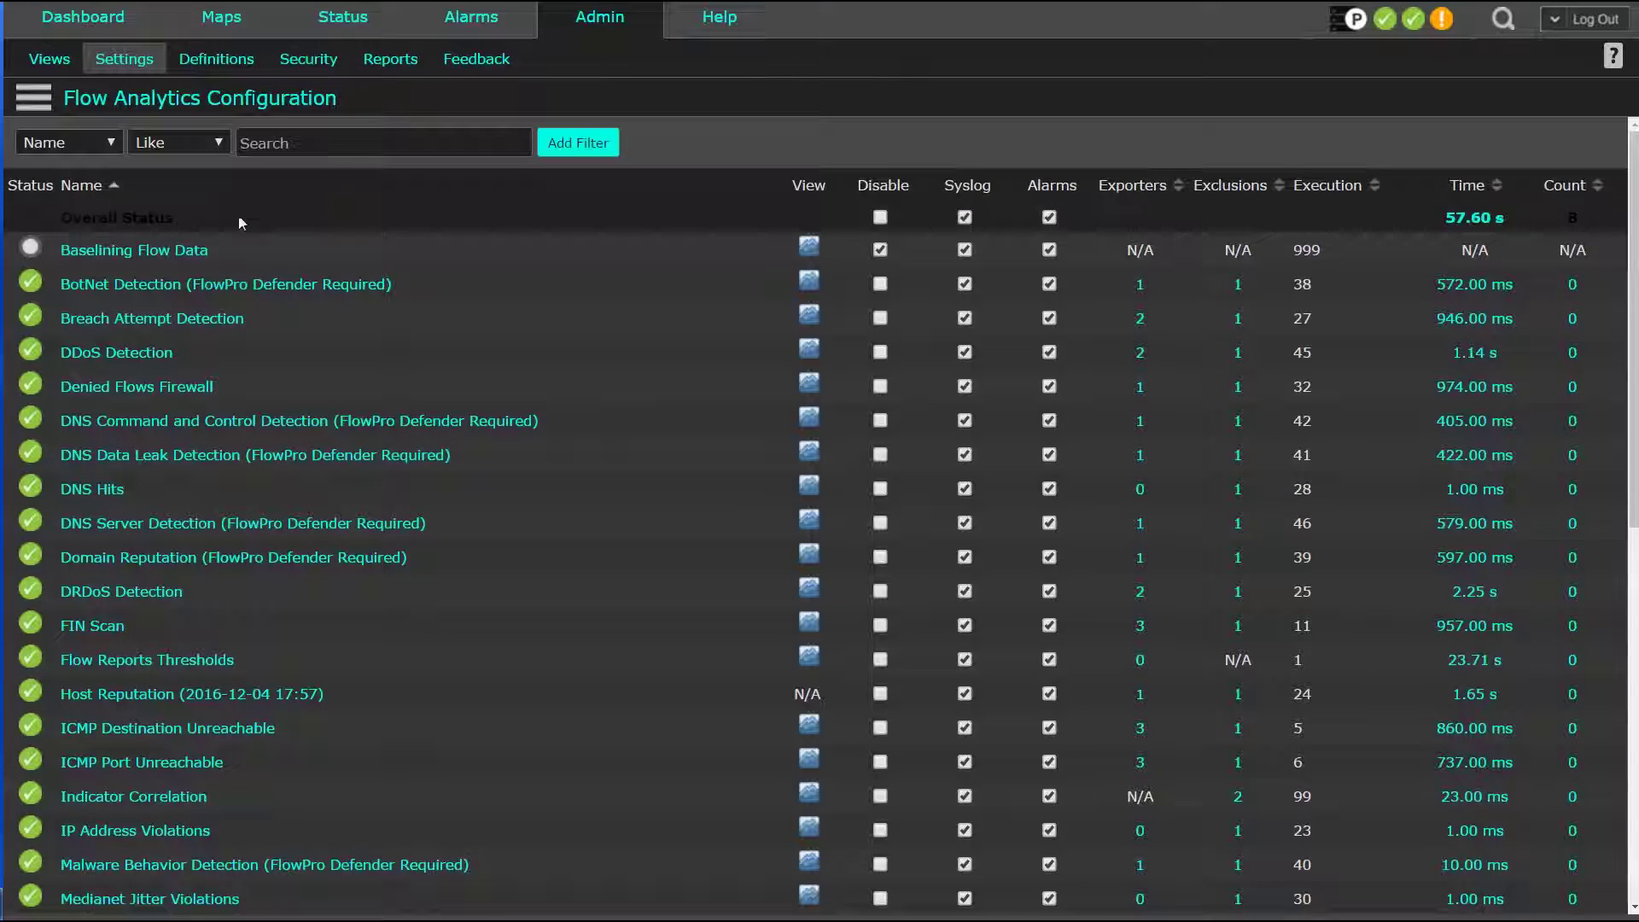
Set the threshold to evaluate per row with >= 6 M.
mouse_move(184, 295)
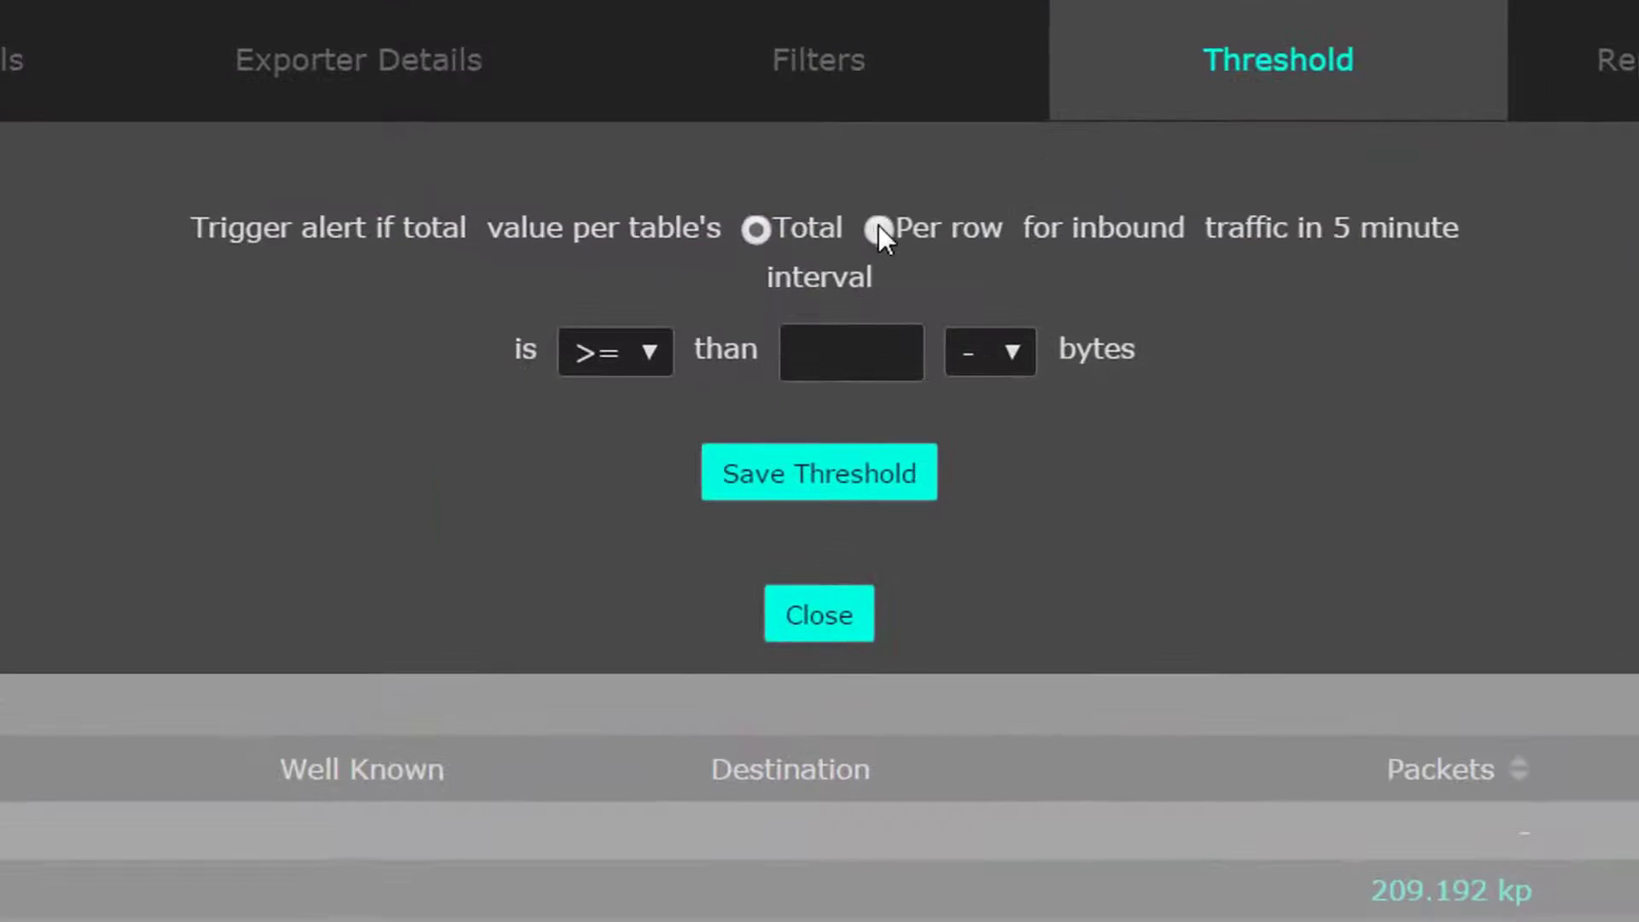
left_click(850, 277)
left_click(733, 341)
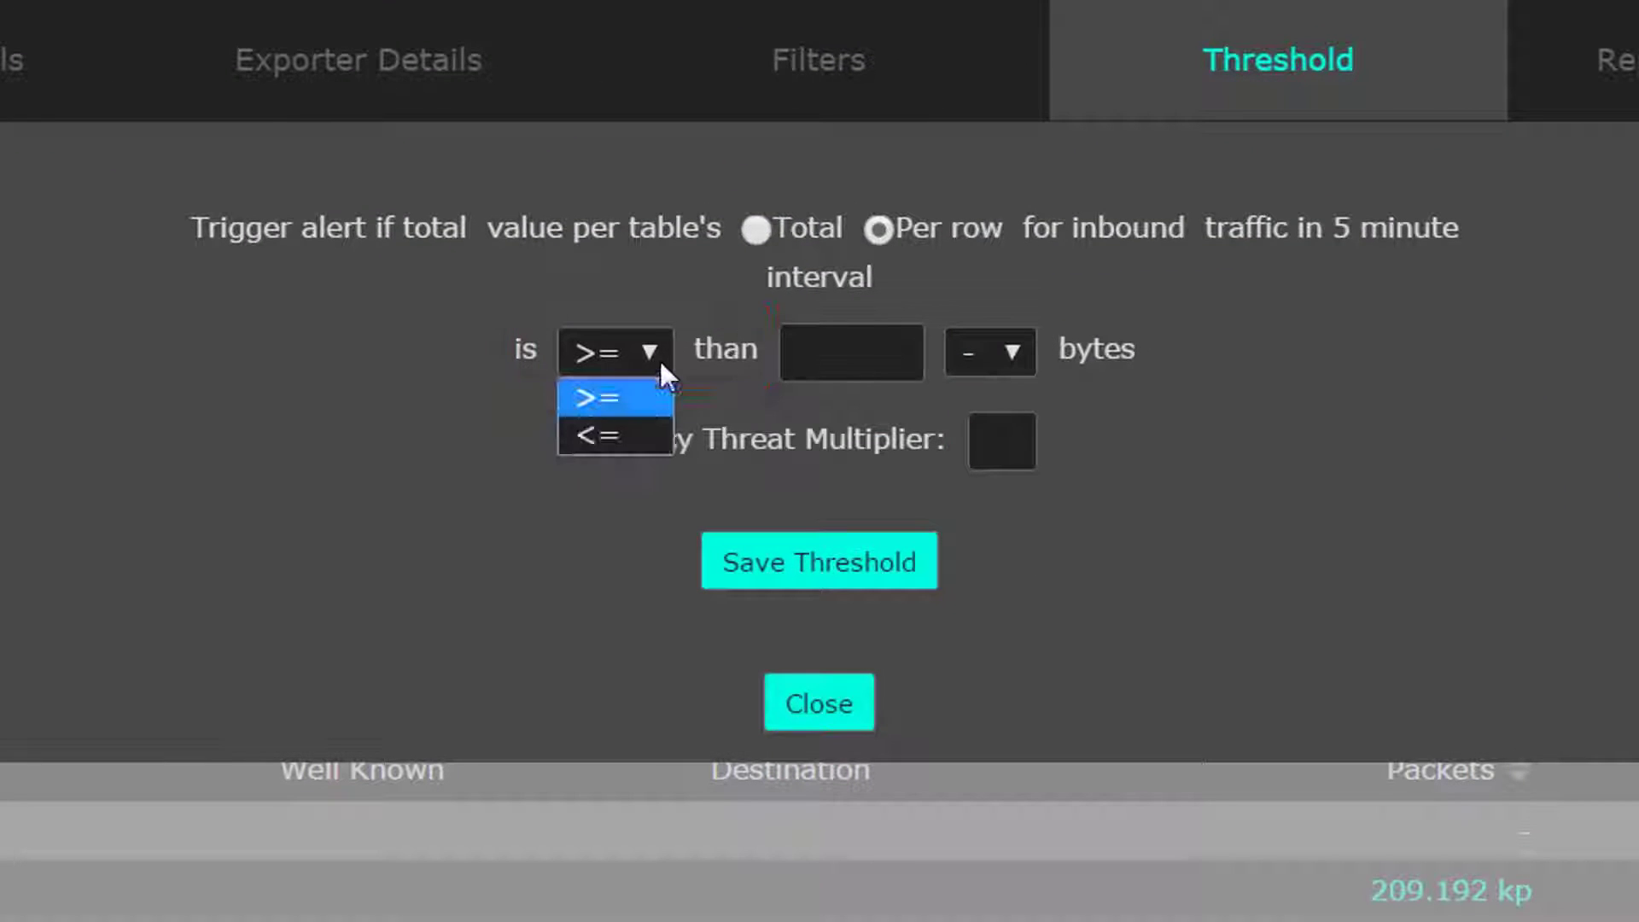
left_click(659, 360)
left_click(1008, 360)
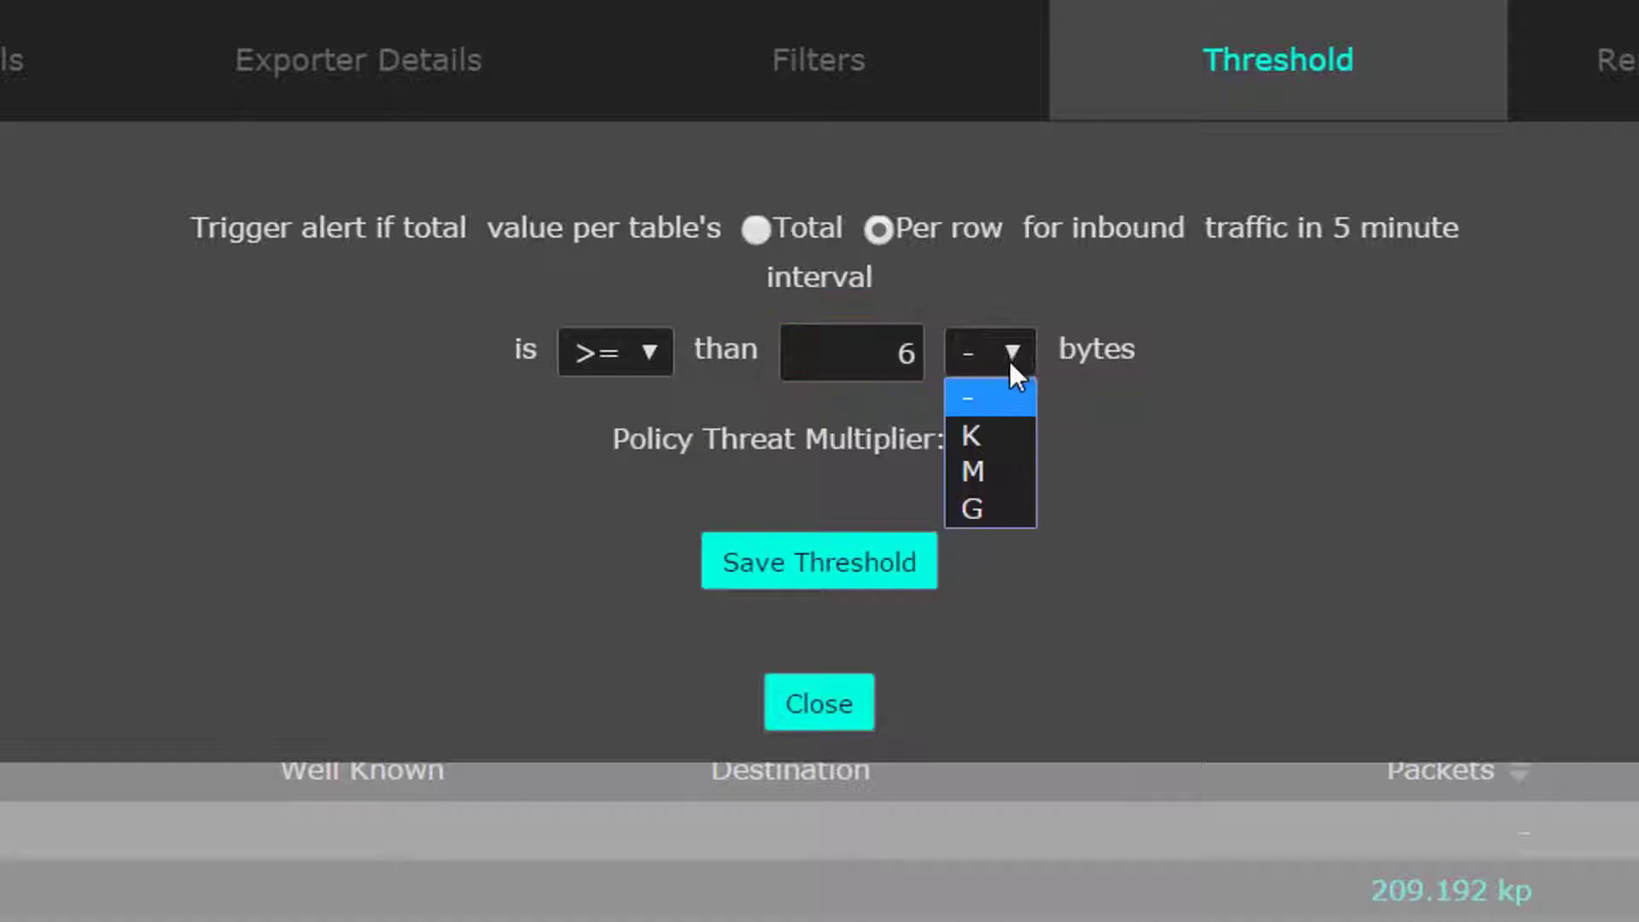
left_click(969, 461)
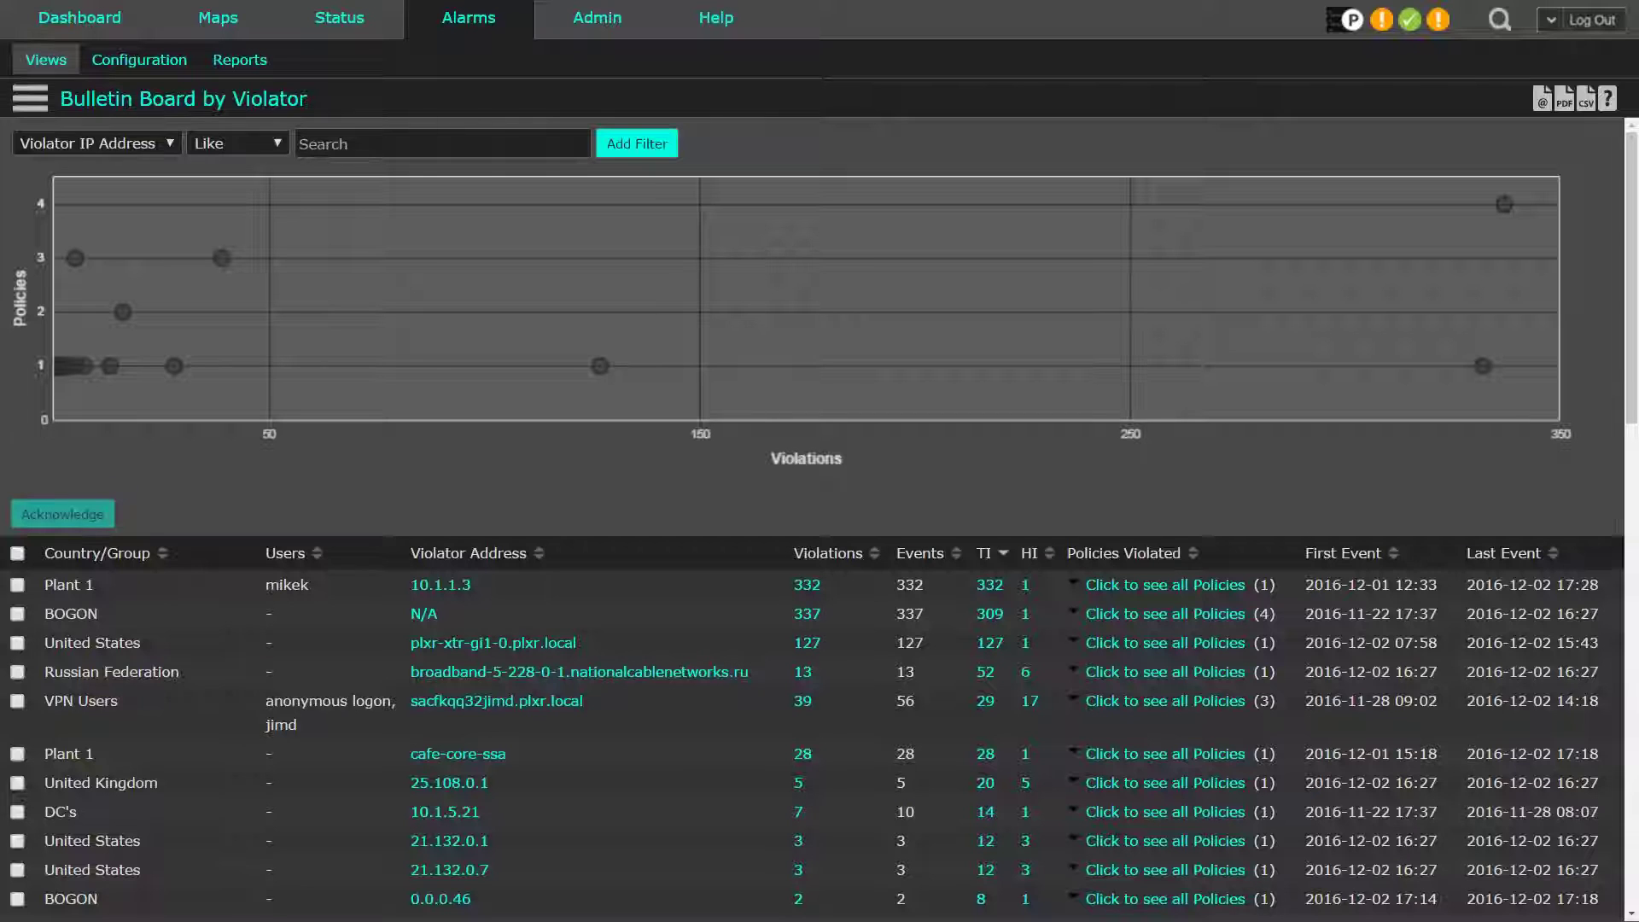